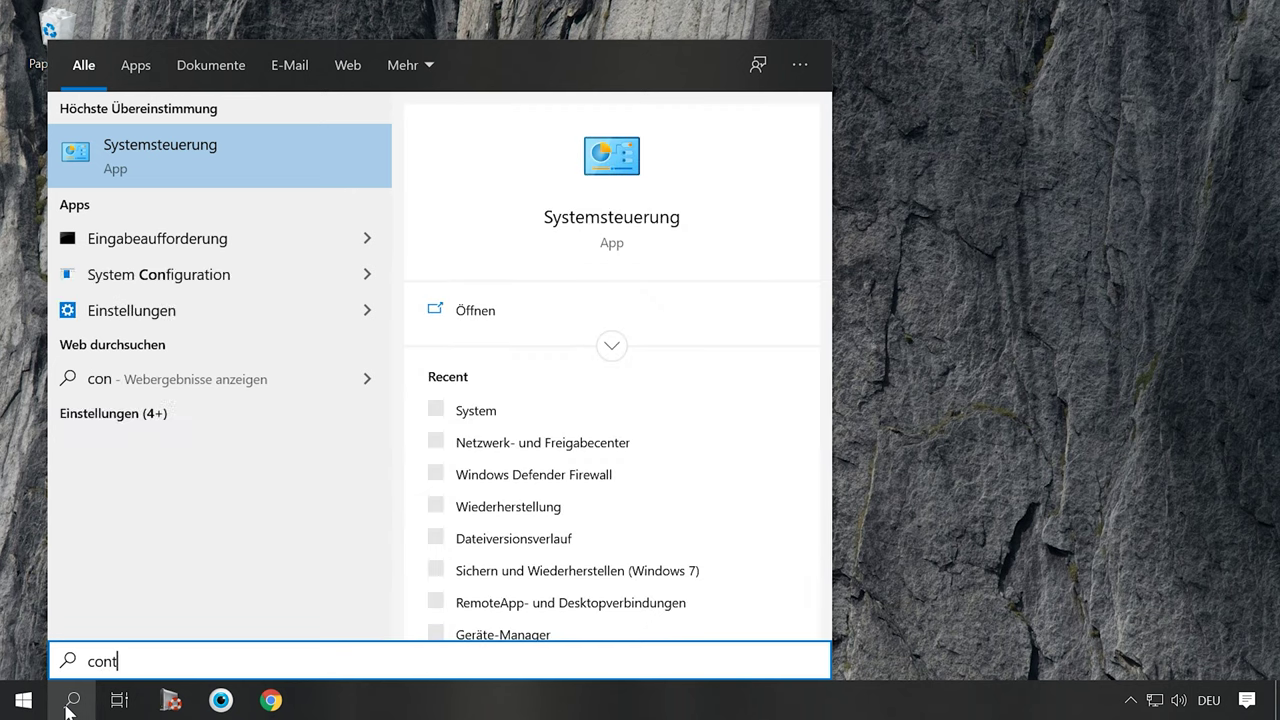
# - In System's remote settings, enable 'Remoteverbindung mit diesem Computer zulassen' with NLA kept, and apply
pyautogui.click(242, 142)
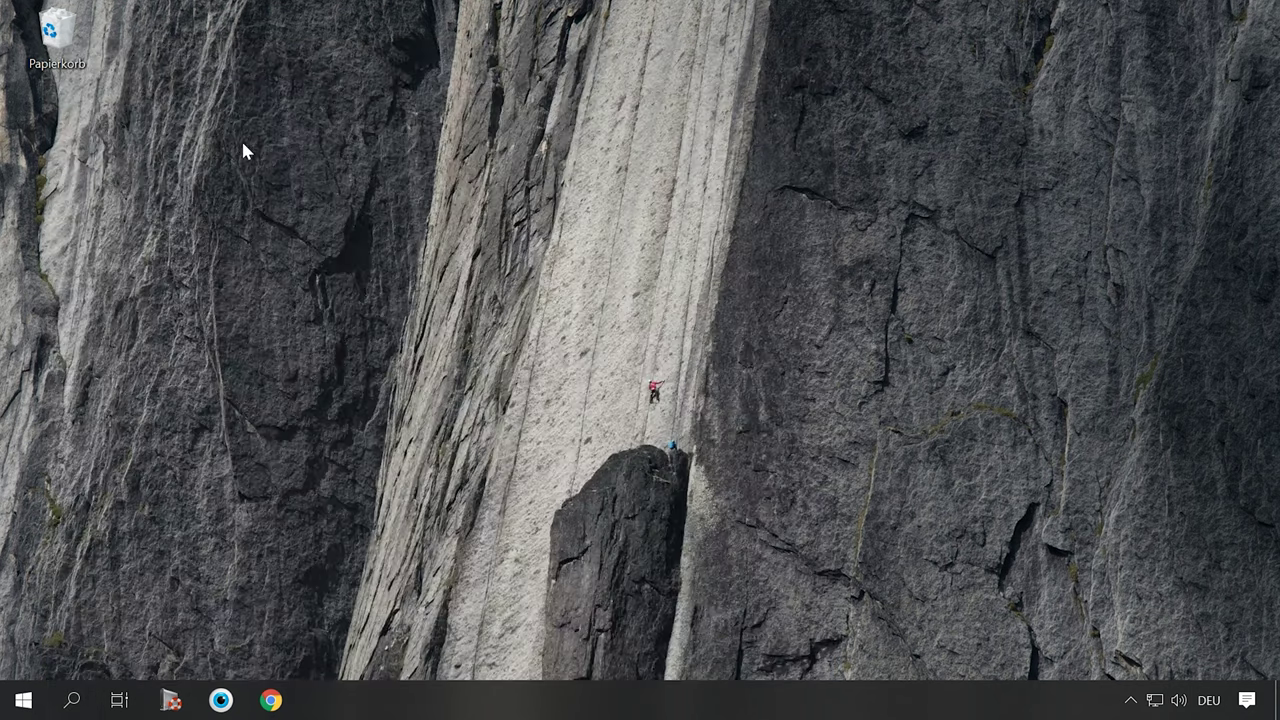
pyautogui.click(345, 471)
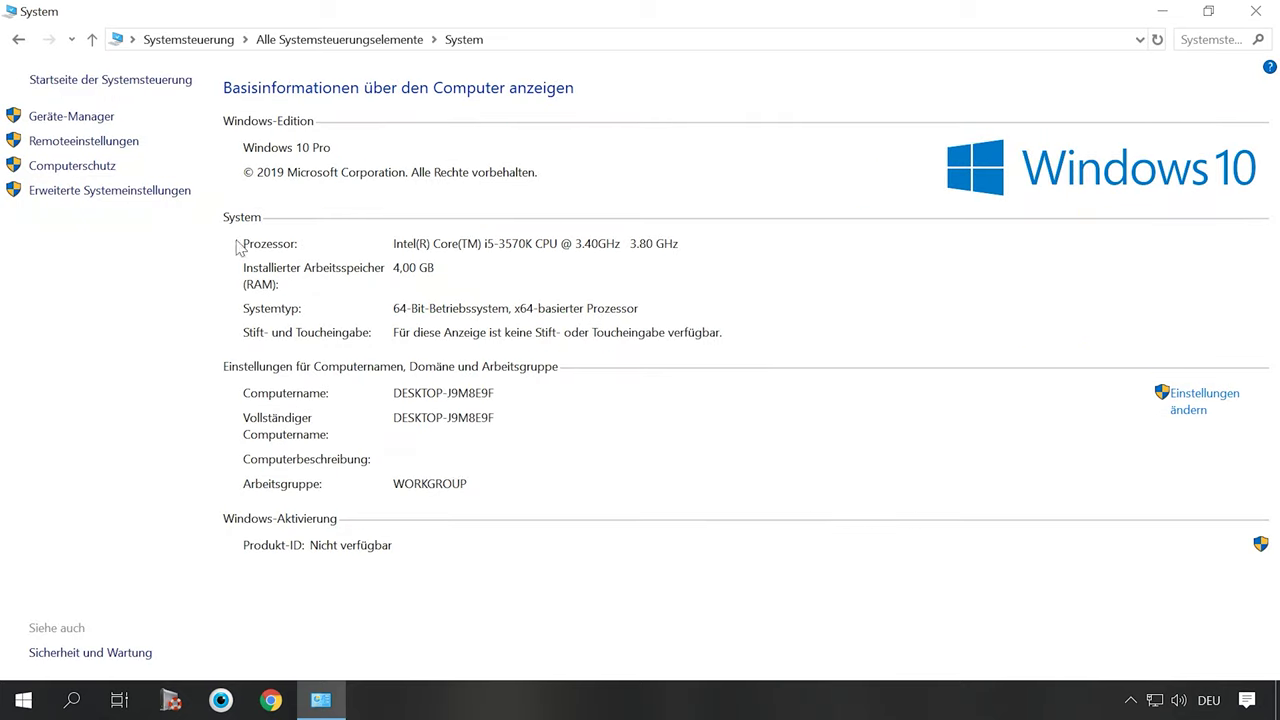
pyautogui.click(108, 142)
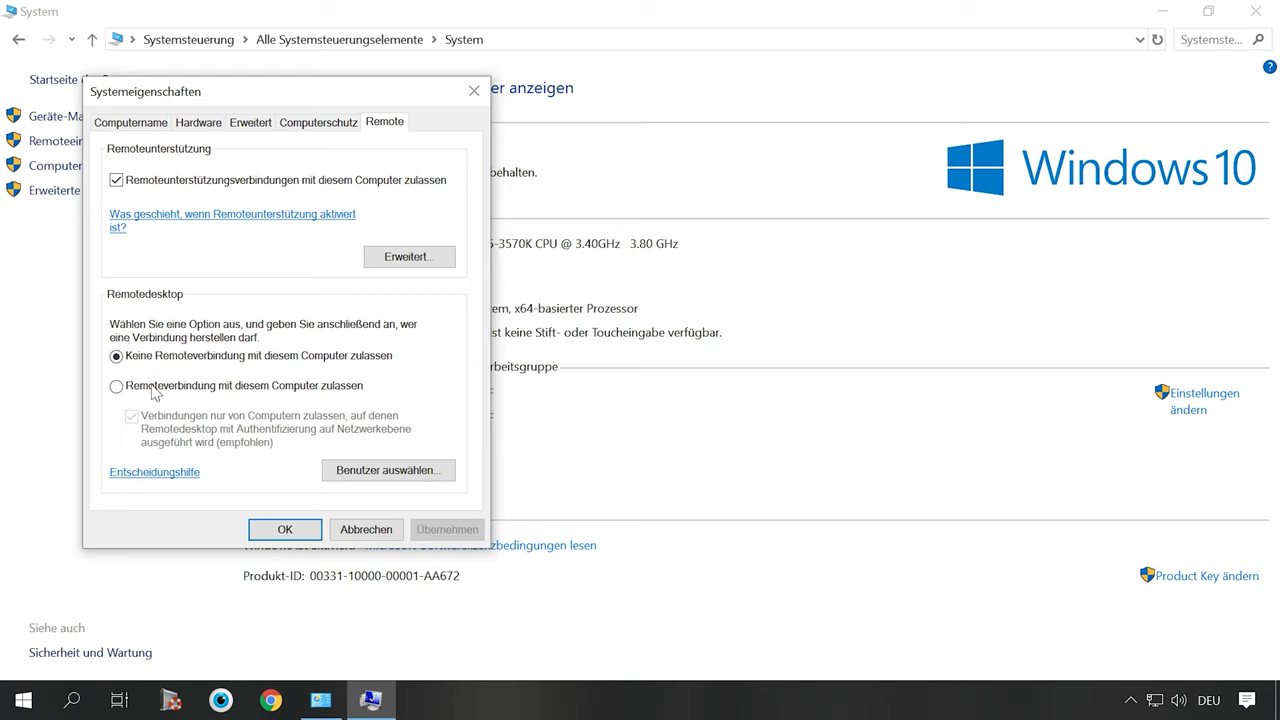
pyautogui.click(117, 387)
pyautogui.click(300, 277)
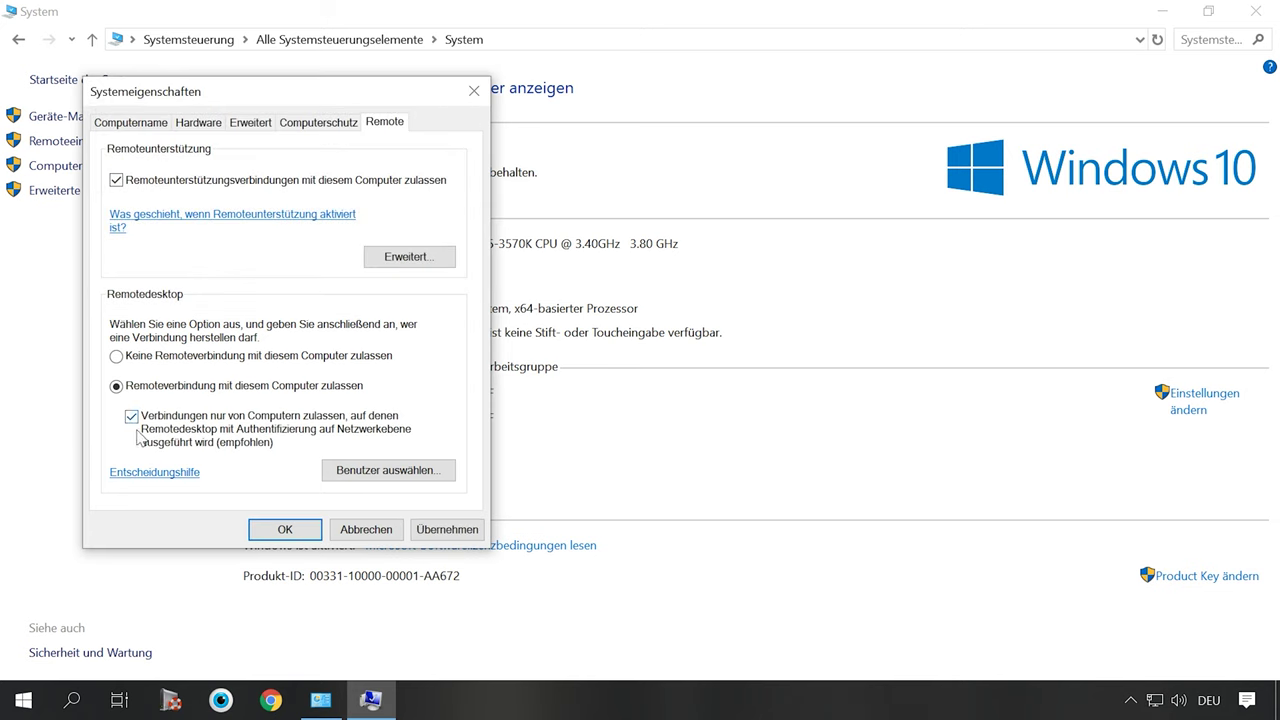
pyautogui.click(446, 535)
pyautogui.click(290, 530)
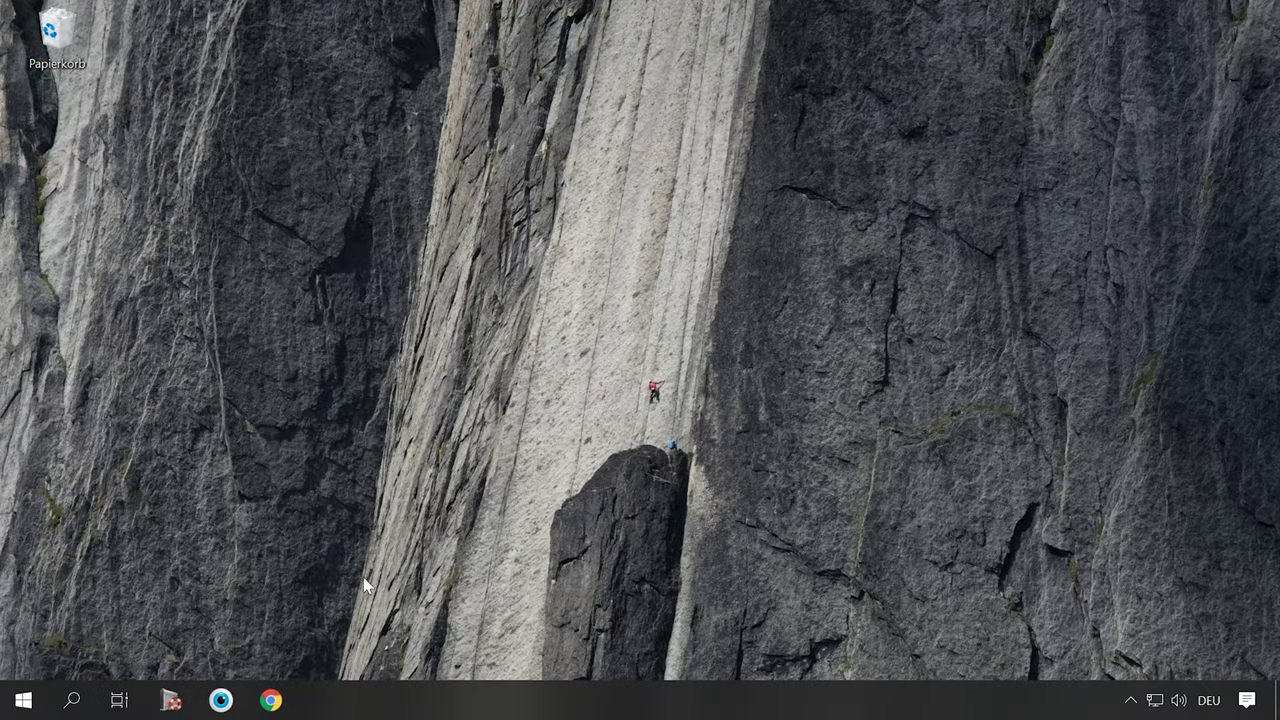
# - Search 'control' to reach Netzwerk- und Freigabecenter and show the Ethernet0 connection status
pyautogui.click(71, 699)
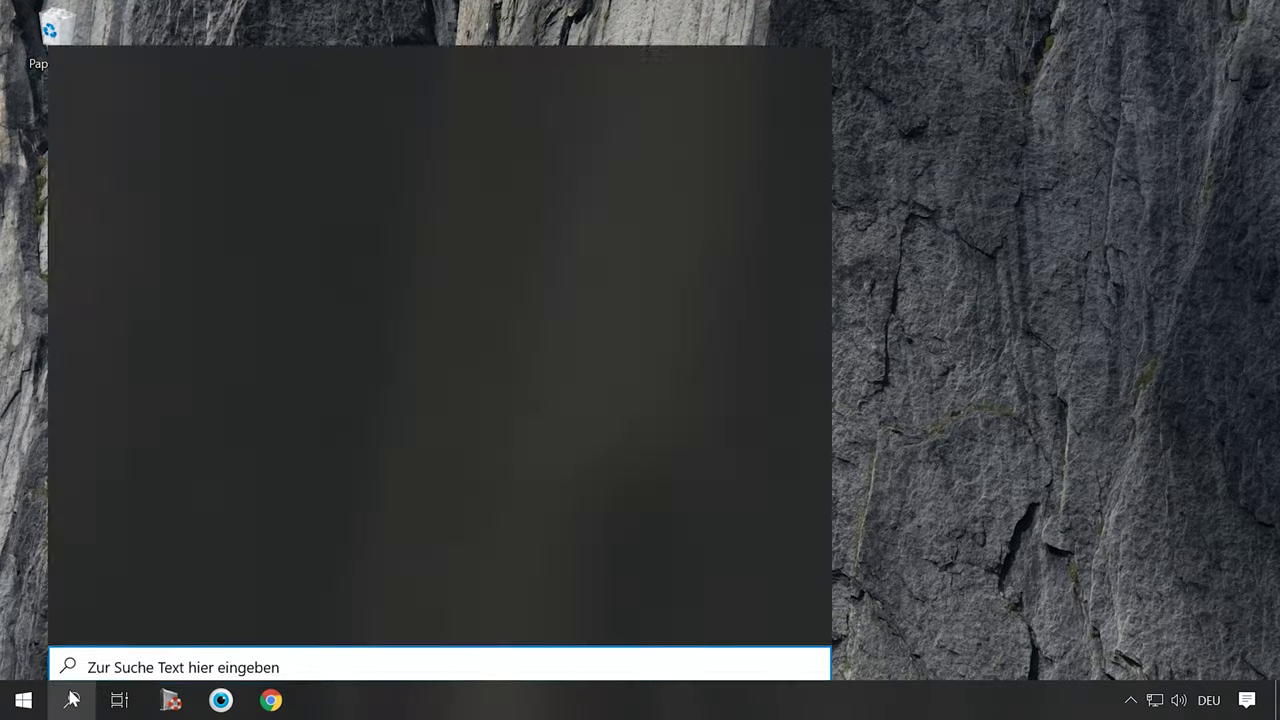
pyautogui.write('control')
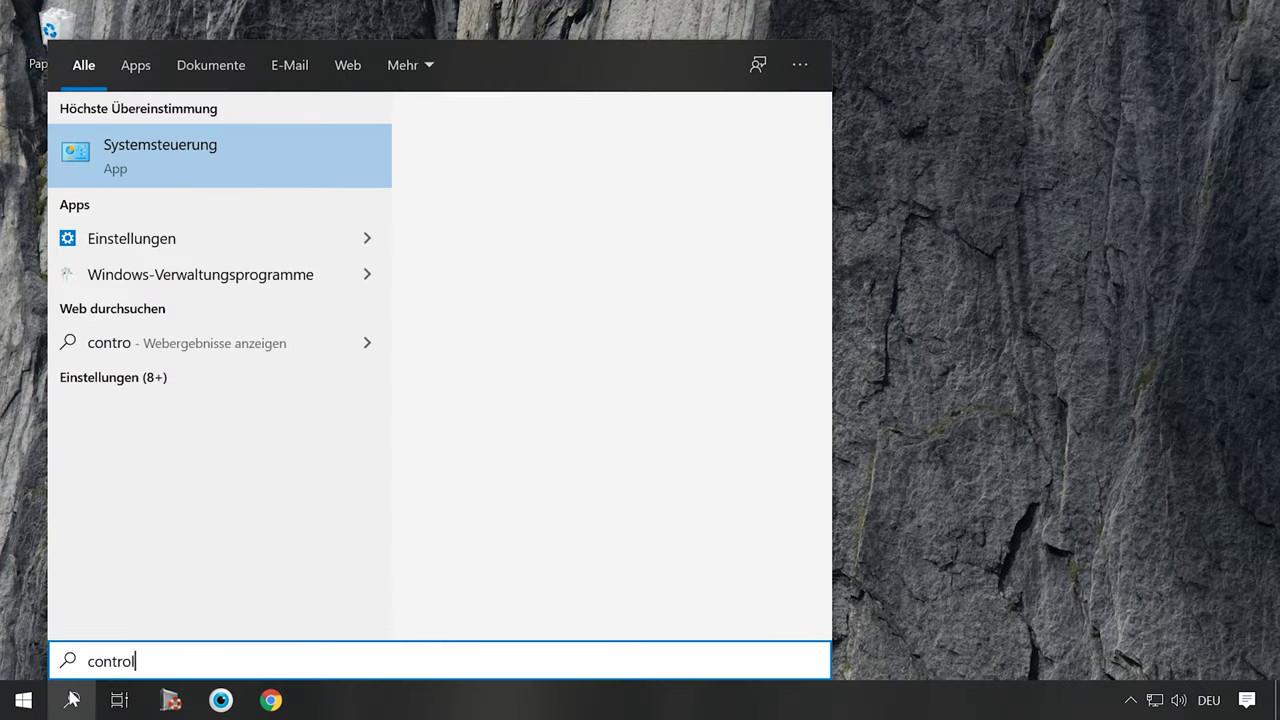
pyautogui.press('Return')
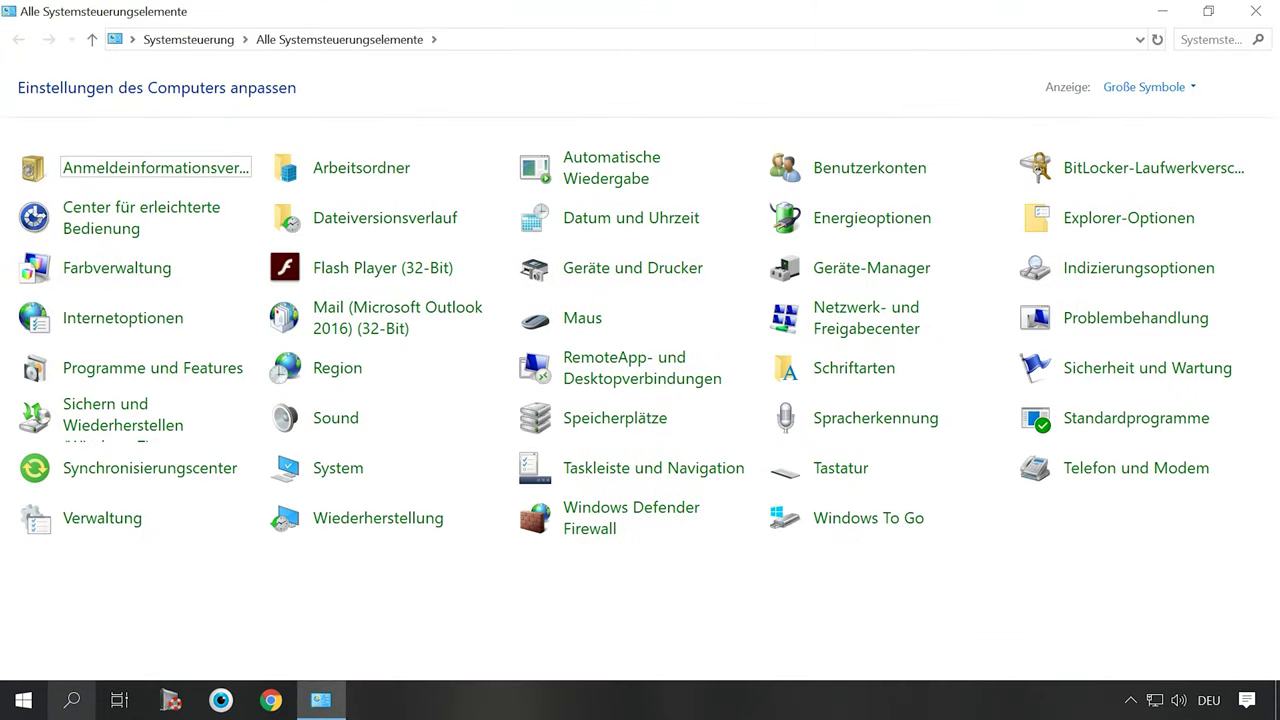
pyautogui.click(867, 316)
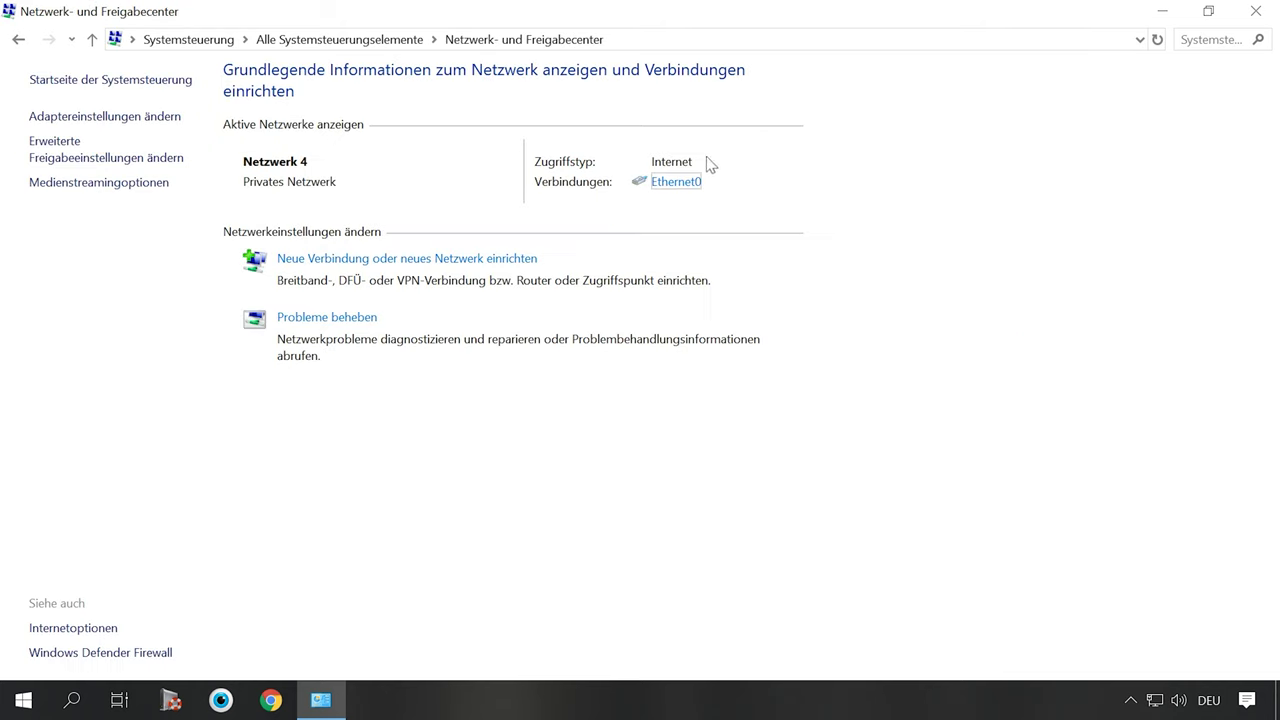
pyautogui.click(677, 184)
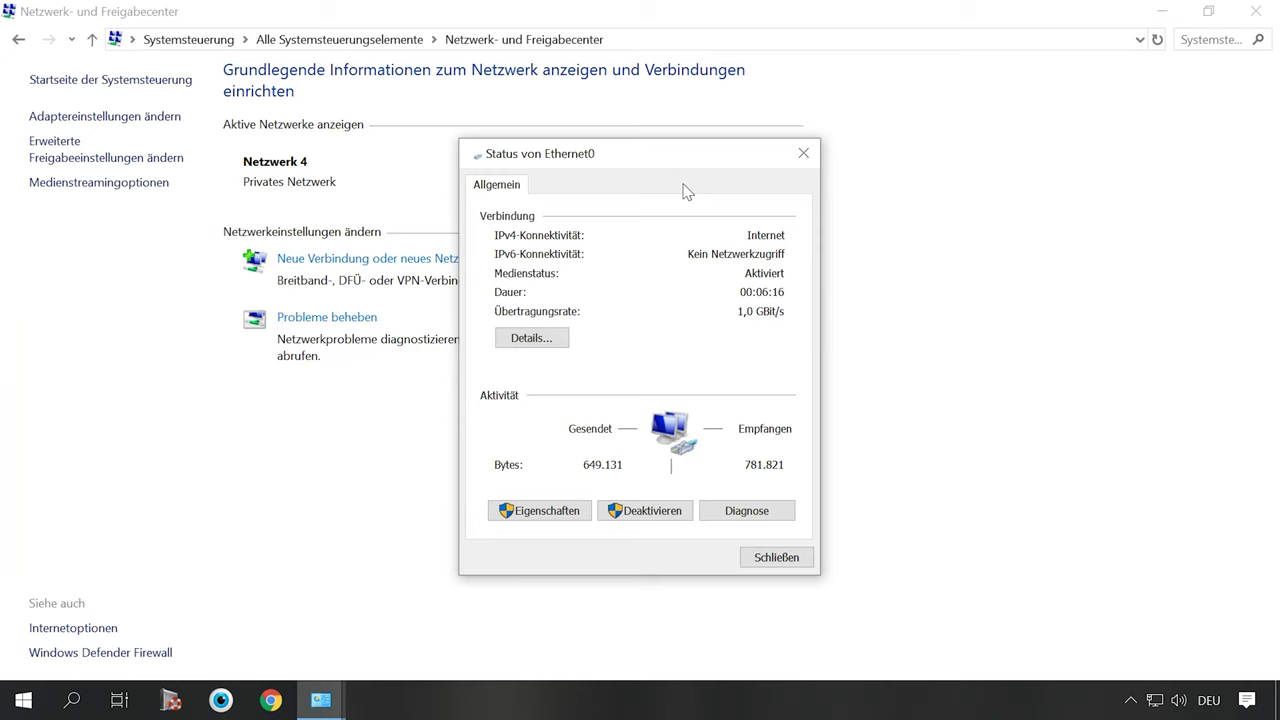
# - Review Ethernet0's details (IP 192.168.157.129, mask 255.255.255.0, DNS 192.168.157.2, 8.8.8.8), then open its properties
pyautogui.click(552, 340)
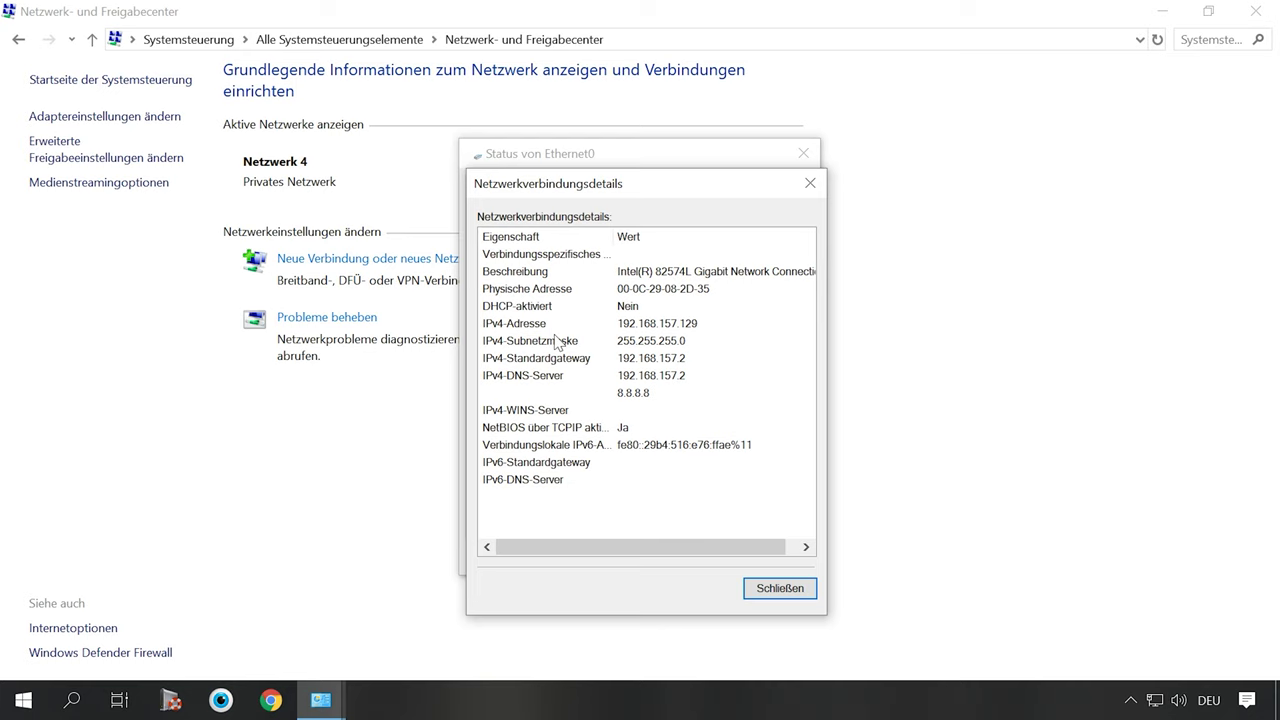
pyautogui.click(658, 314)
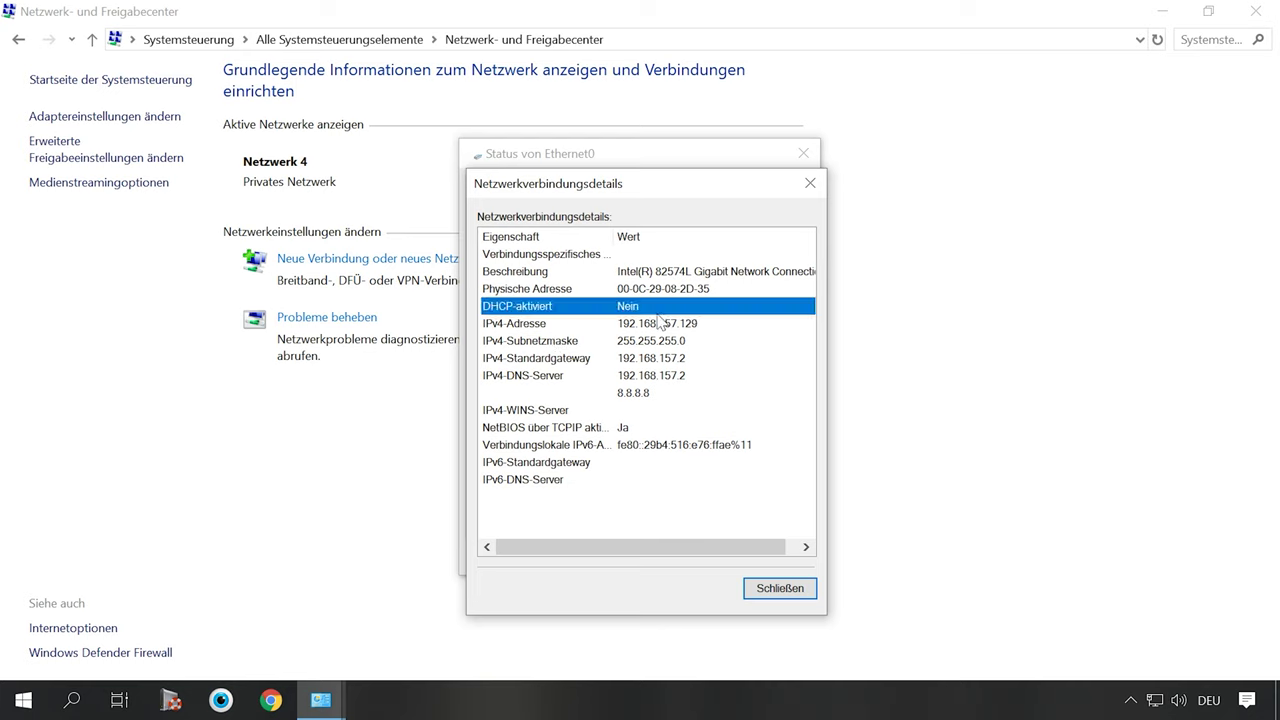
pyautogui.click(569, 325)
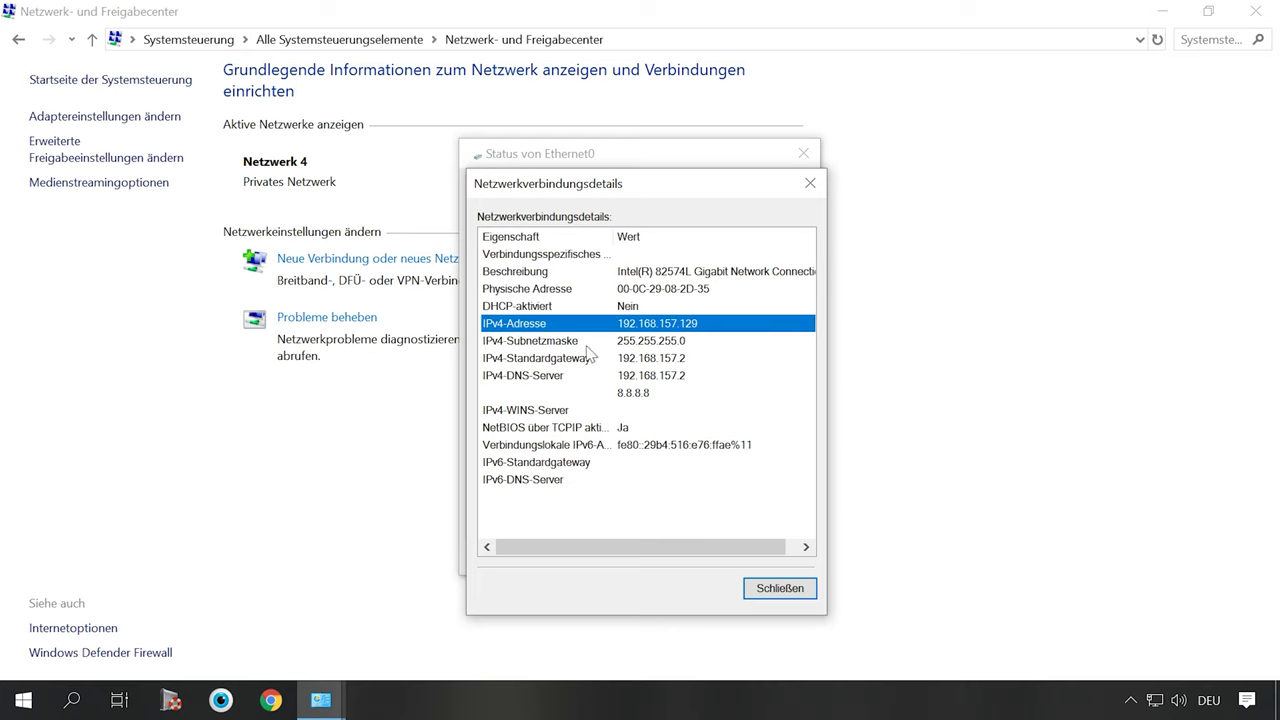
pyautogui.click(589, 342)
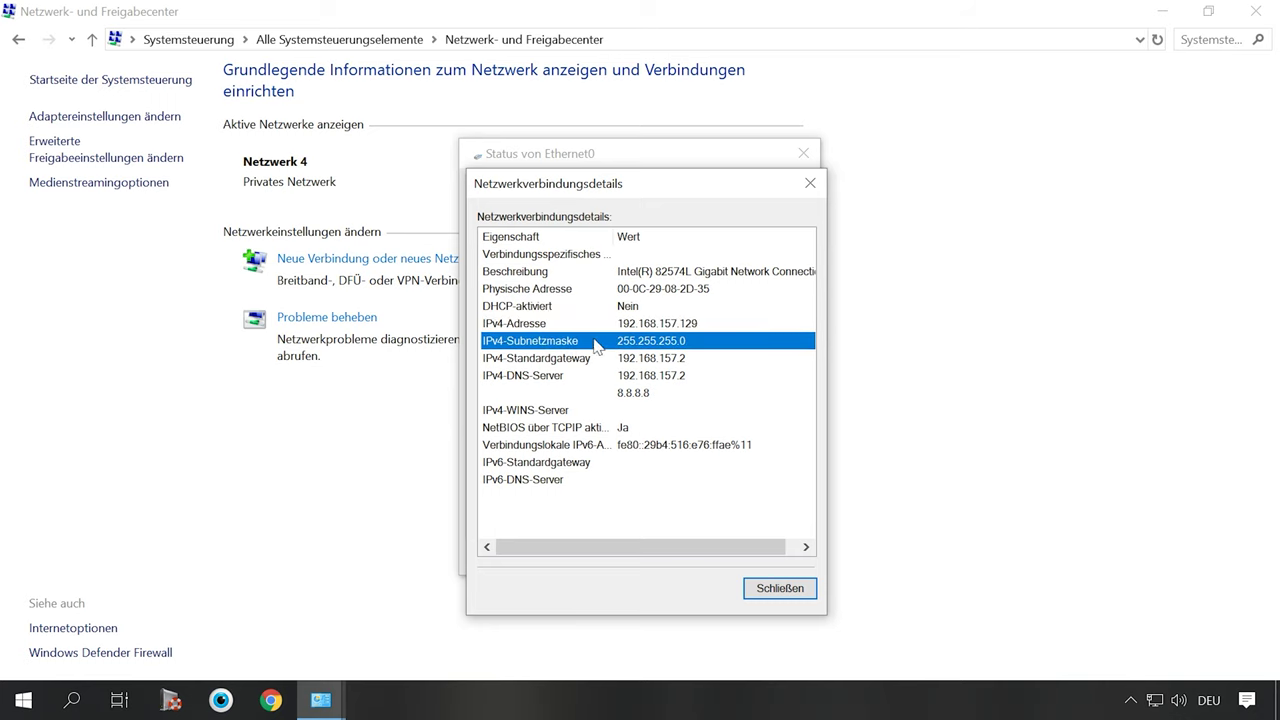
pyautogui.click(583, 382)
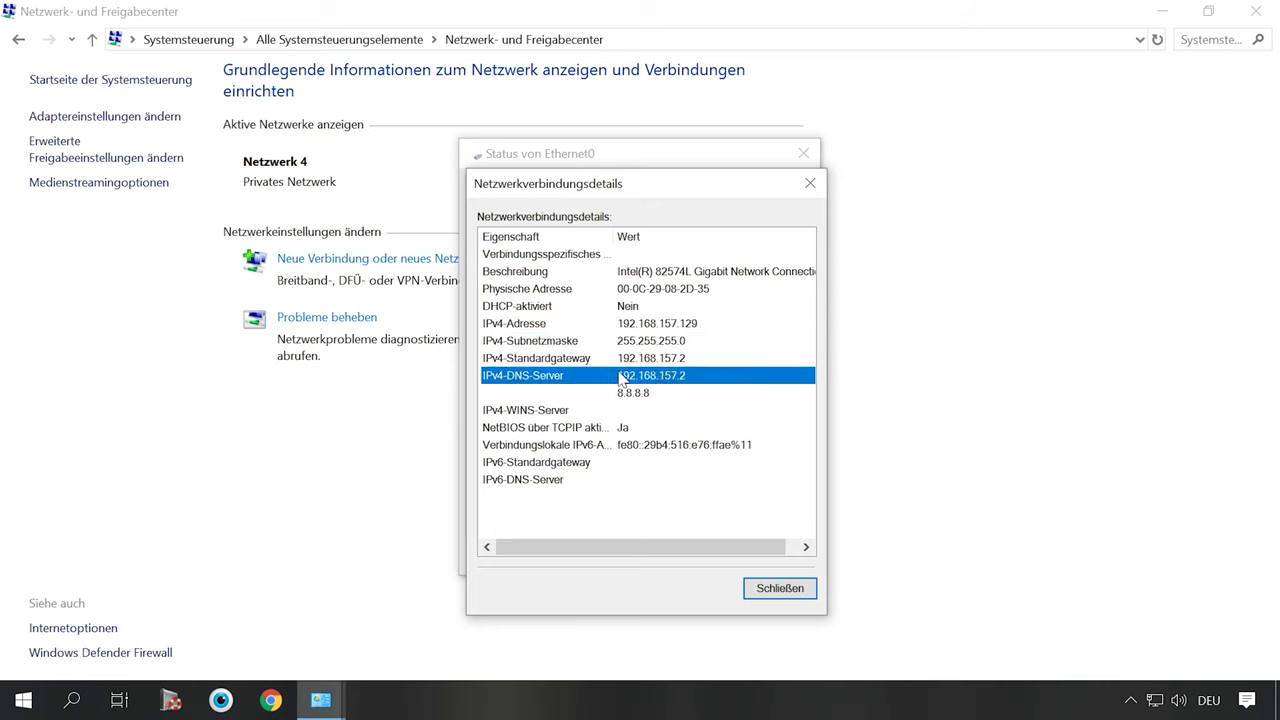
pyautogui.click(606, 392)
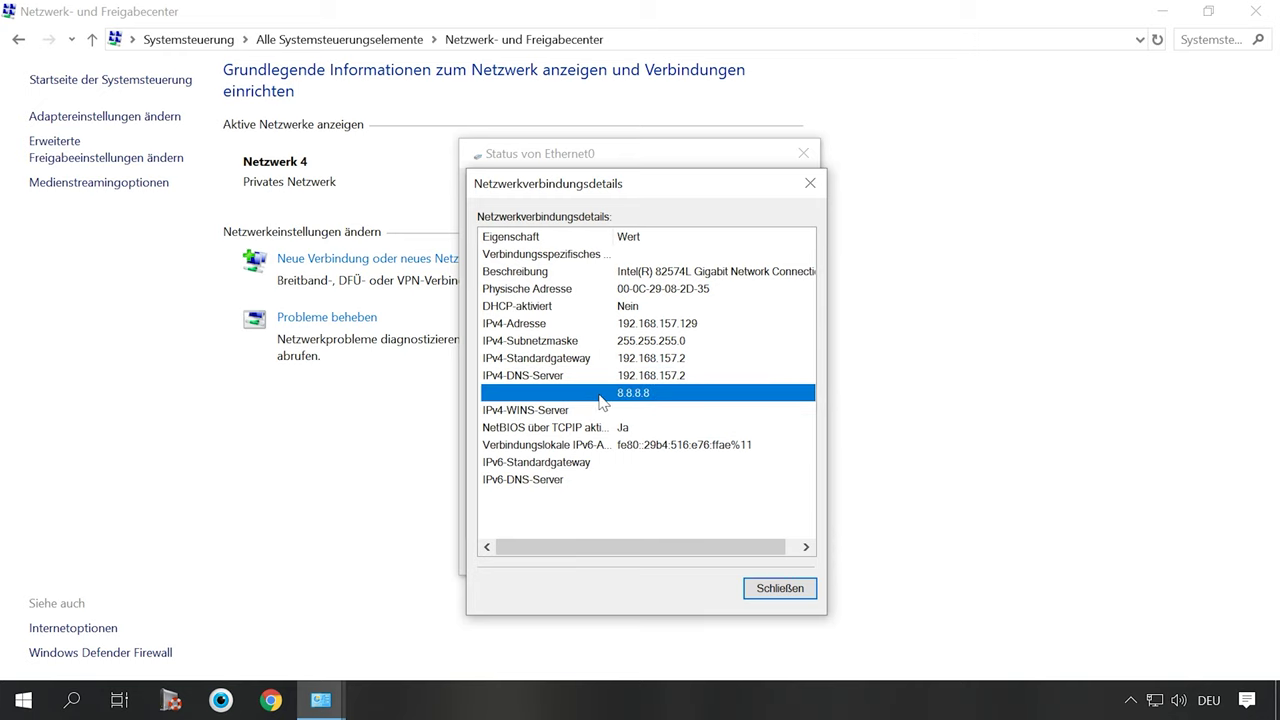
pyautogui.click(786, 592)
pyautogui.click(545, 513)
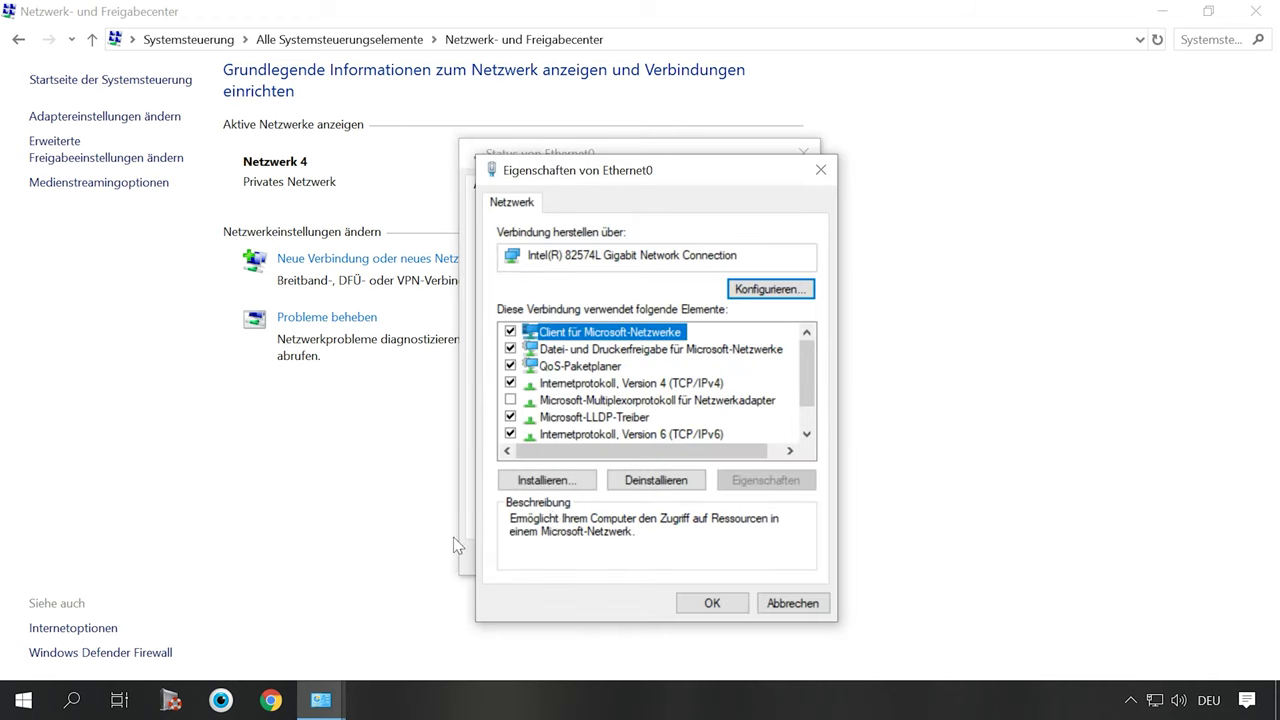
# - Set static IPv4 192.168.157.129, mask 255.255.255.0, gateway and DNS 192.168.157.2, alternate DNS 8.8.8.8
pyautogui.click(626, 385)
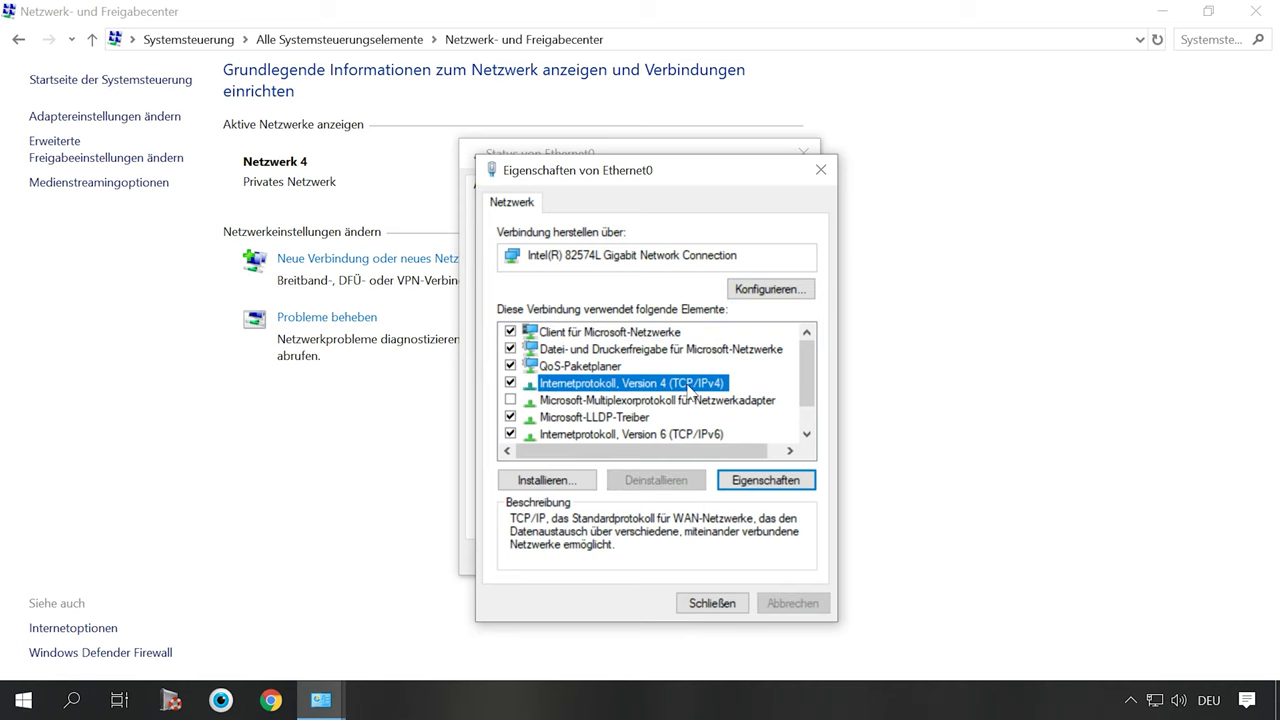
pyautogui.click(761, 482)
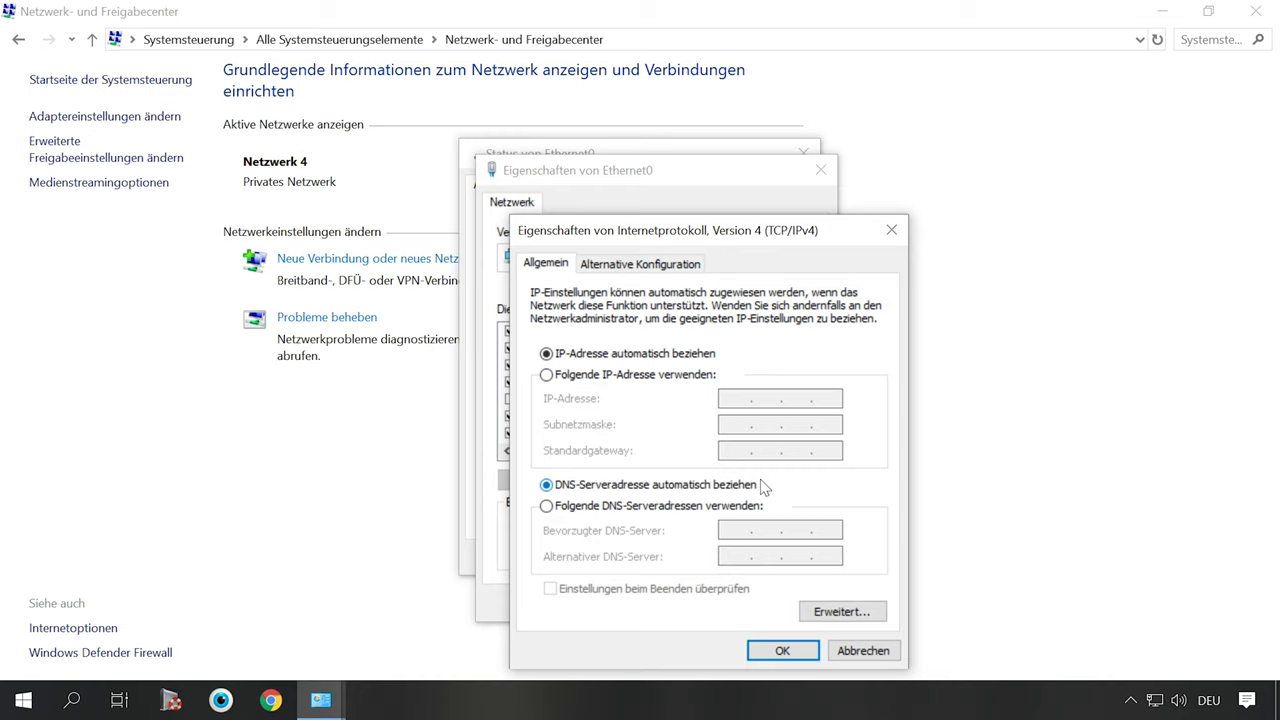
pyautogui.click(546, 375)
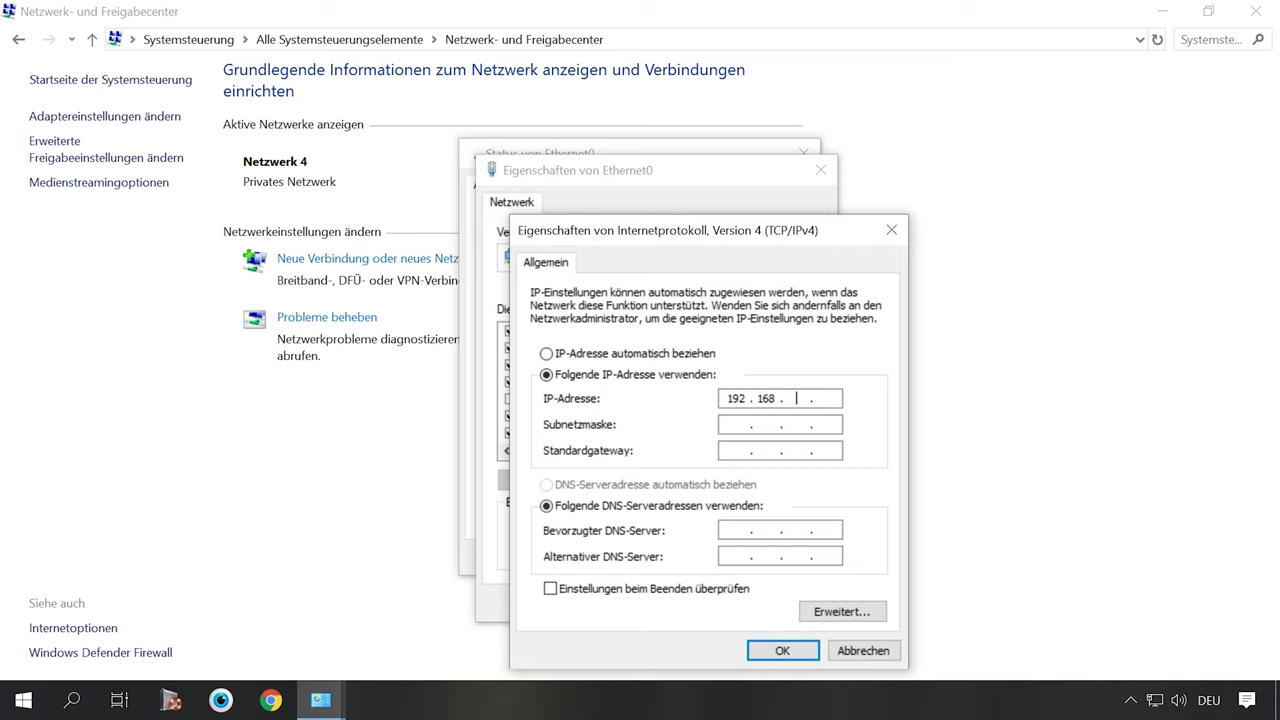
pyautogui.click(736, 424)
pyautogui.click(740, 450)
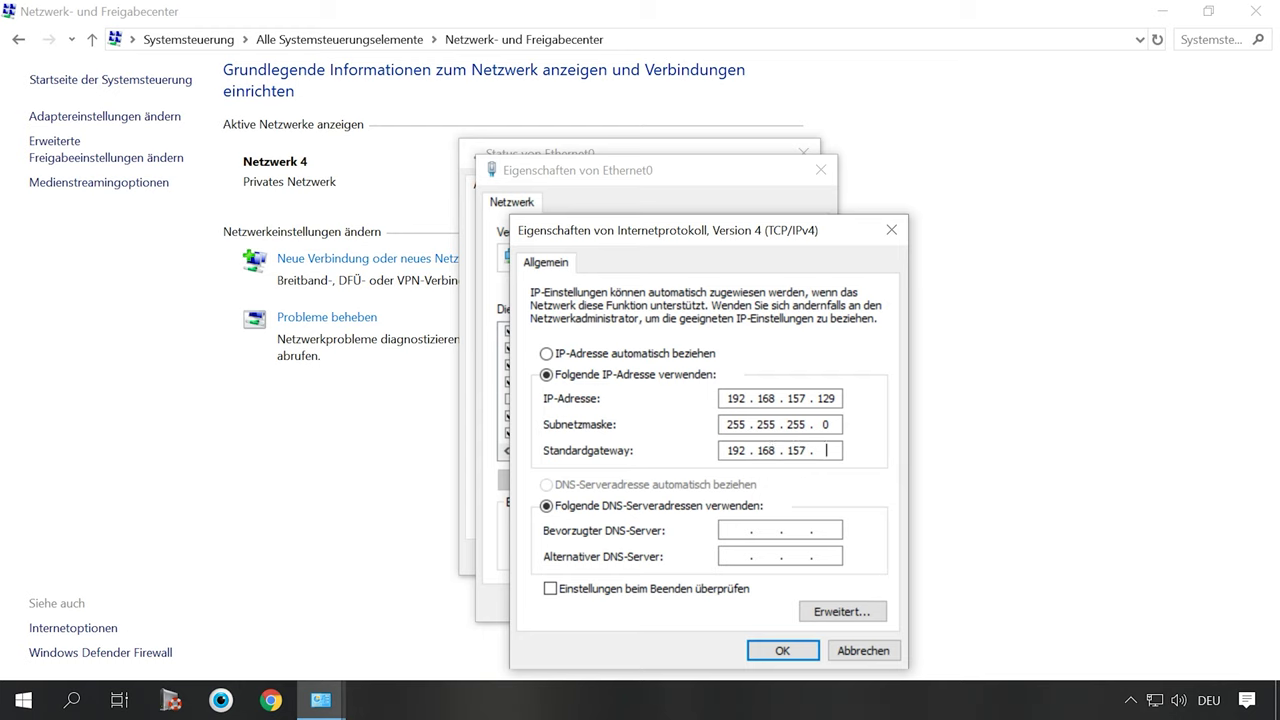
pyautogui.click(730, 530)
pyautogui.write('192 . 168 . 157 . 2')
pyautogui.click(771, 652)
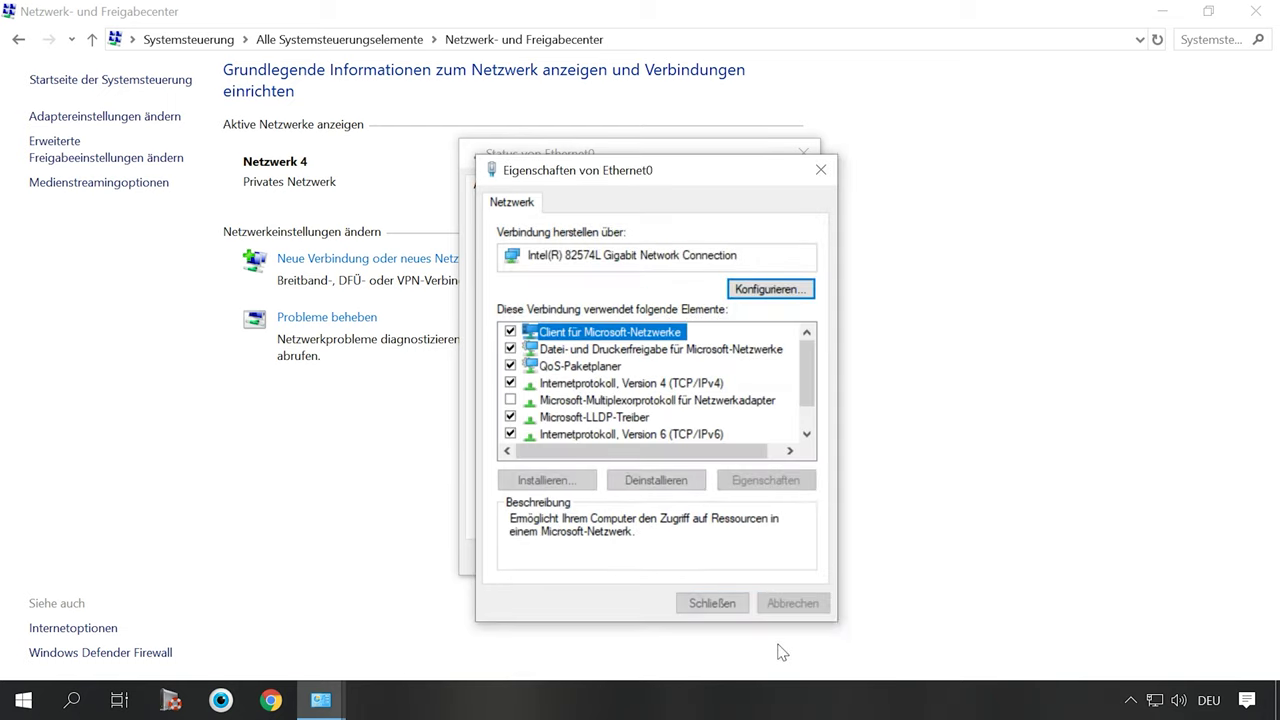
pyautogui.click(697, 601)
pyautogui.click(784, 567)
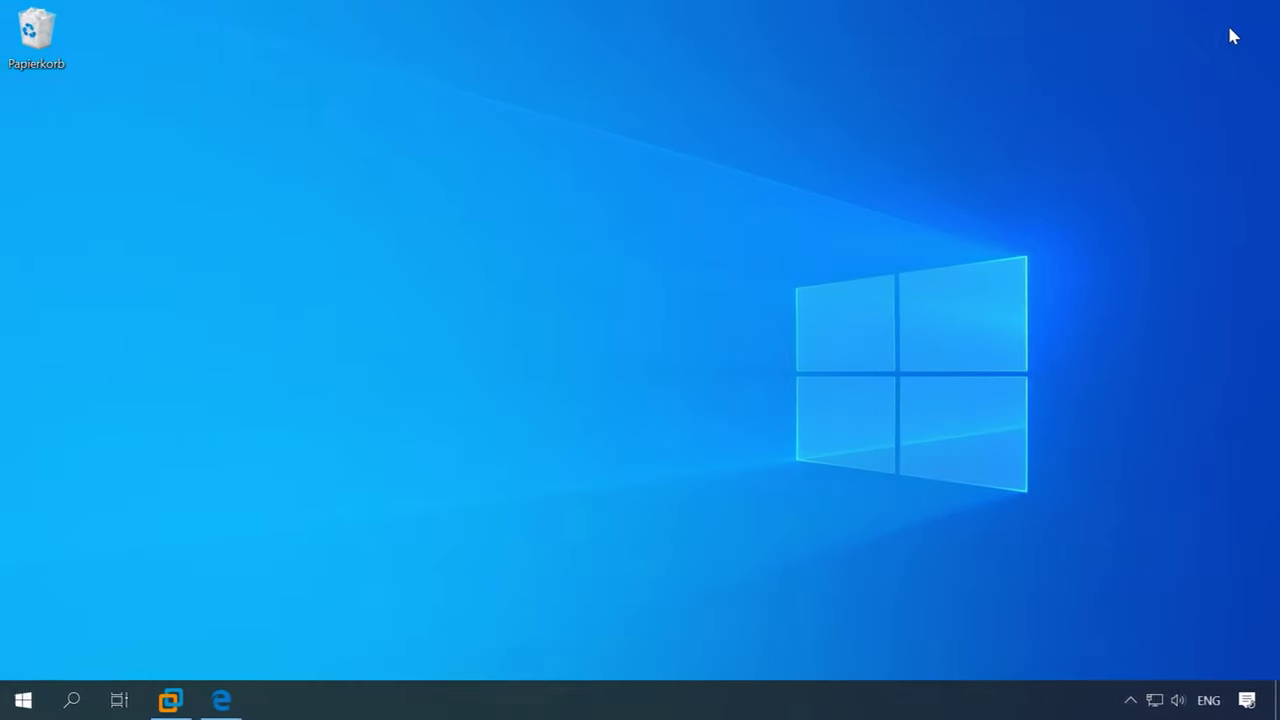
# - Launch Remote Desktop Connection by running mstsc from the Run box
pyautogui.press('super+r')
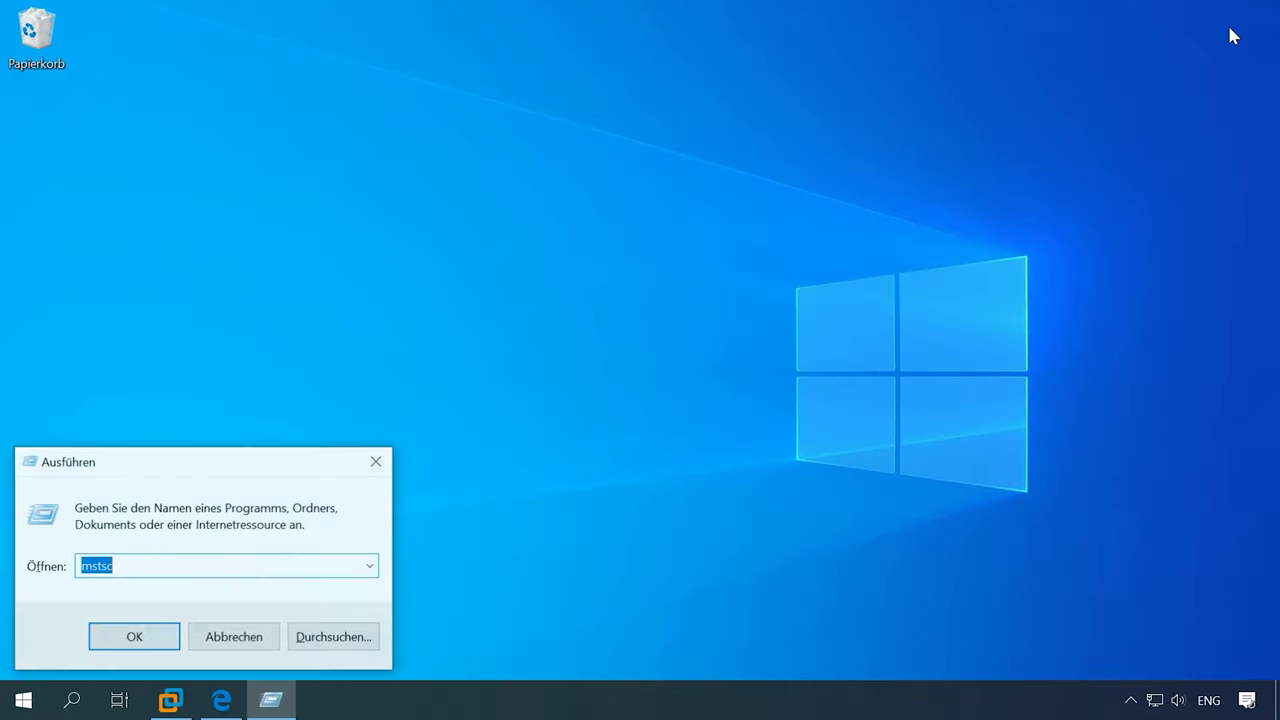
pyautogui.click(130, 562)
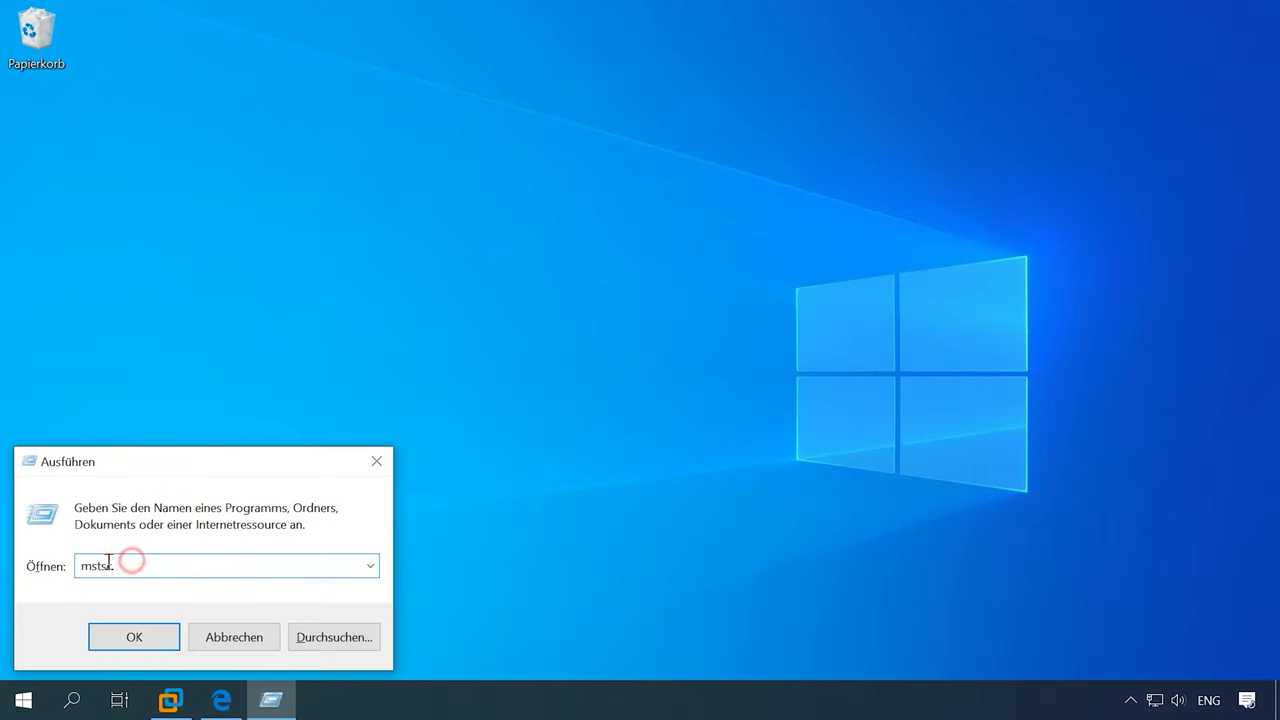
pyautogui.moveTo(81, 567); pyautogui.dragTo(132, 566)
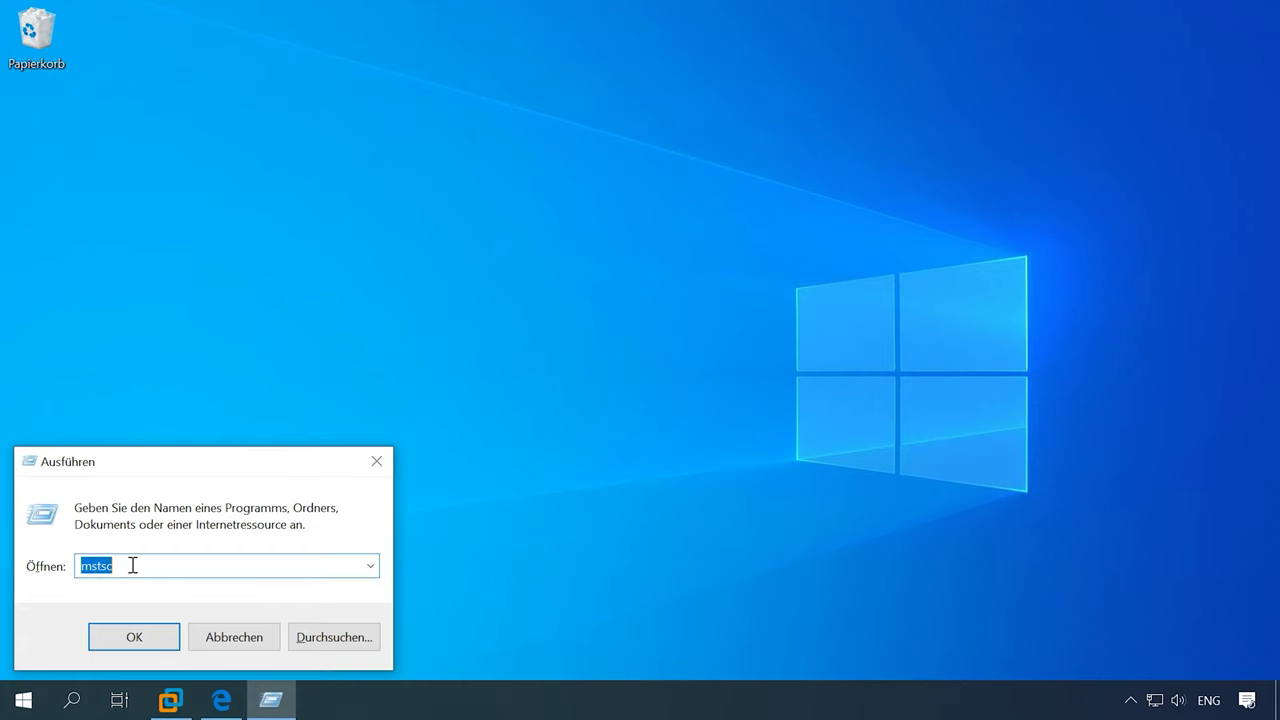
pyautogui.click(156, 637)
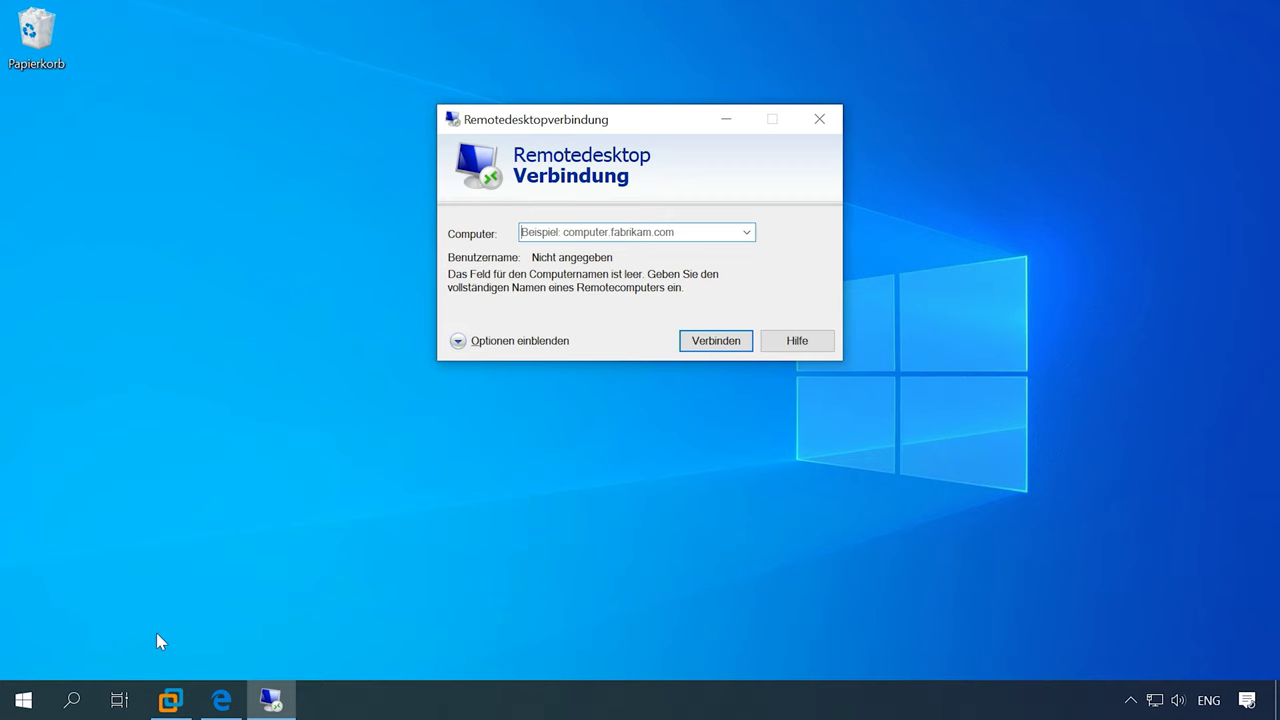
# - Enter 192.168.157.129 as the computer and start the connection
pyautogui.write('19')
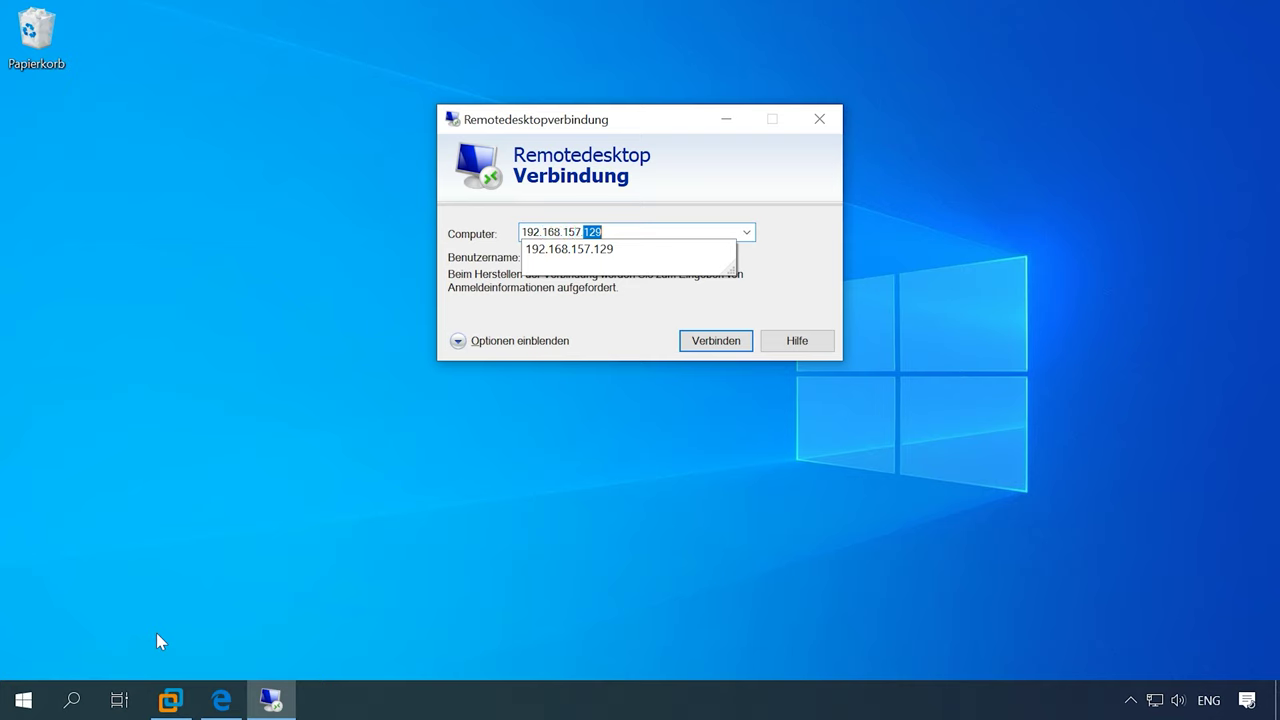
pyautogui.write('2.168.157.129')
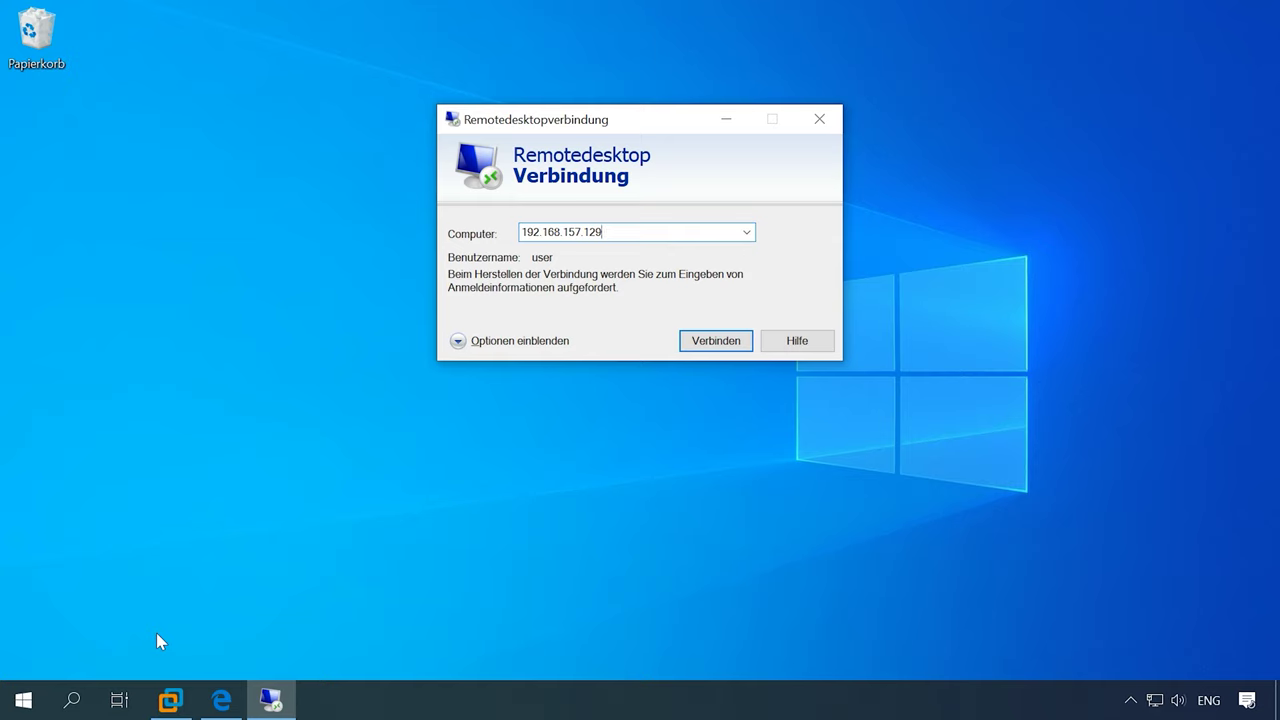
pyautogui.click(715, 343)
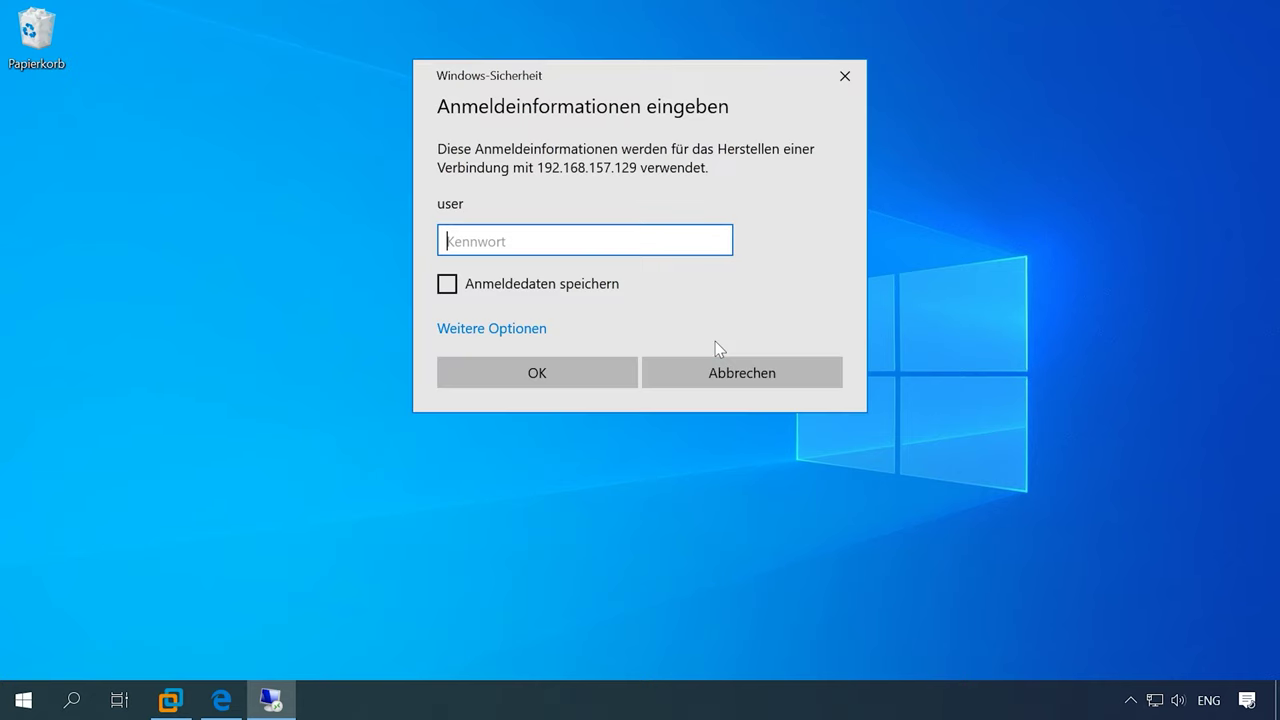
# - Sign in with the account password and accept the certificate warning to reach the remote desktop
pyautogui.write('•')
pyautogui.click(585, 380)
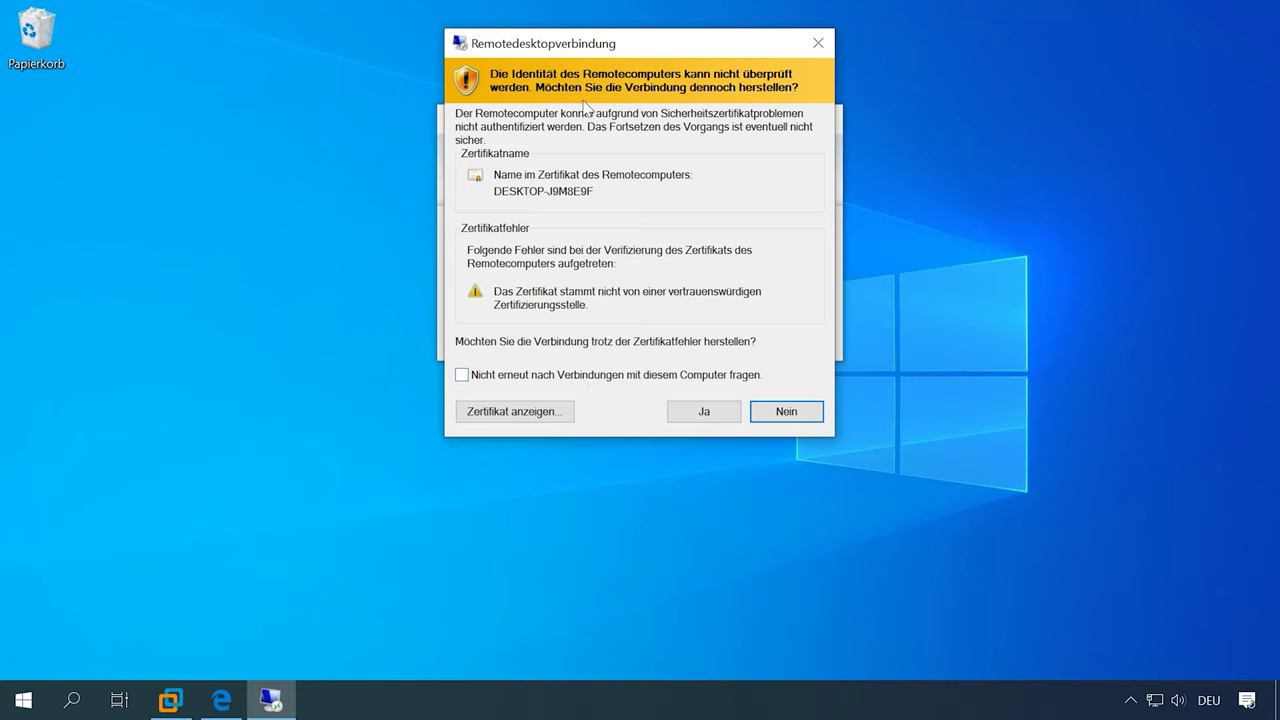
pyautogui.click(698, 412)
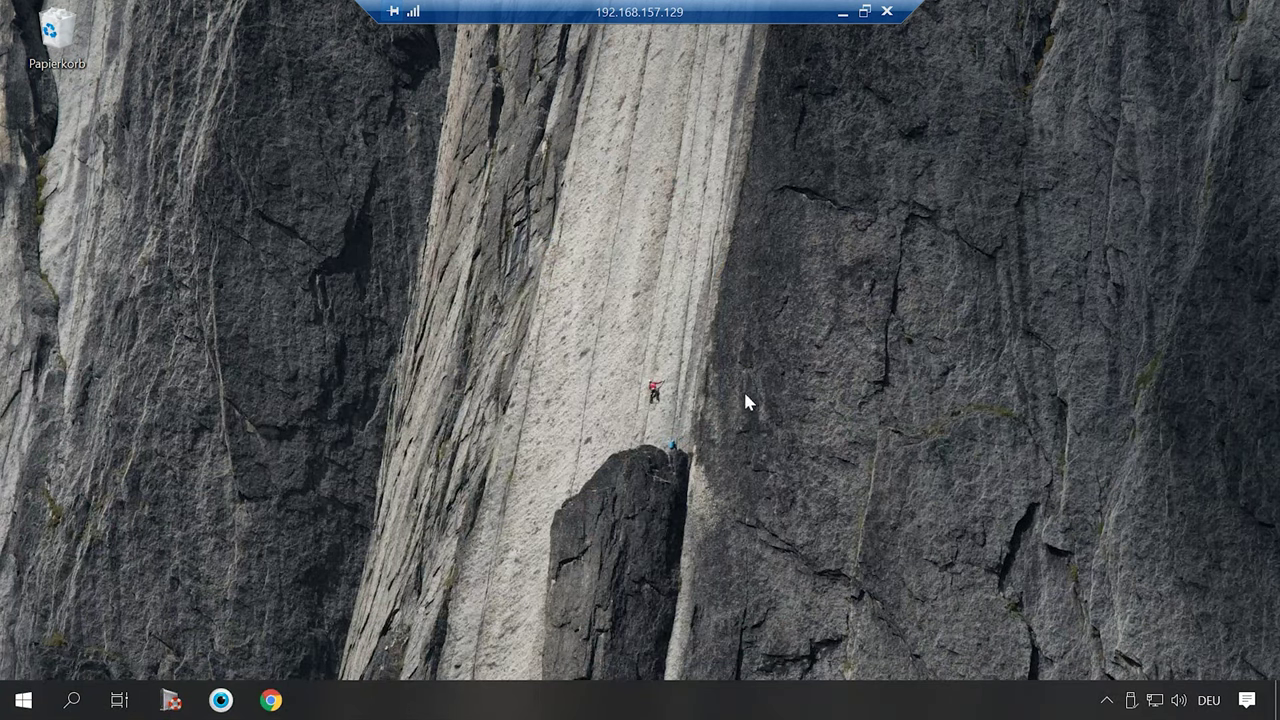
pyautogui.rightClick(55, 36)
# - Create a Word document named 11111 on the remote desktop, then delete it
pyautogui.click(350, 225)
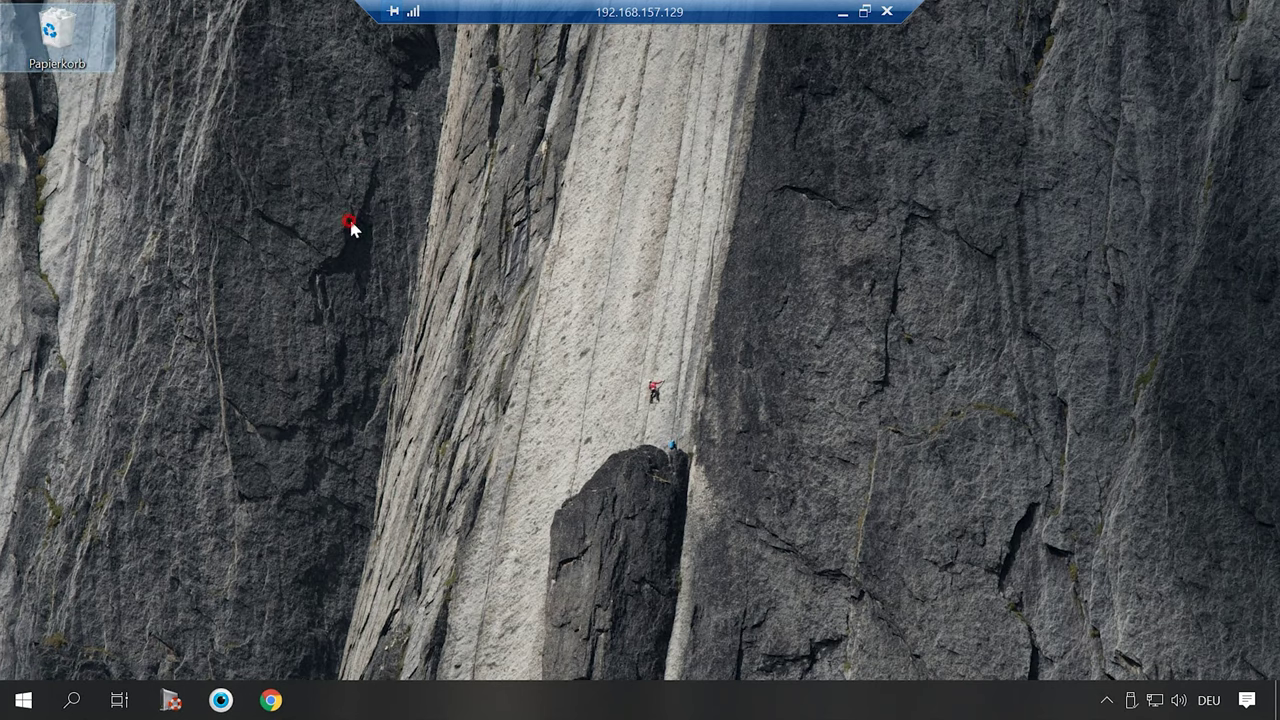
pyautogui.rightClick(378, 220)
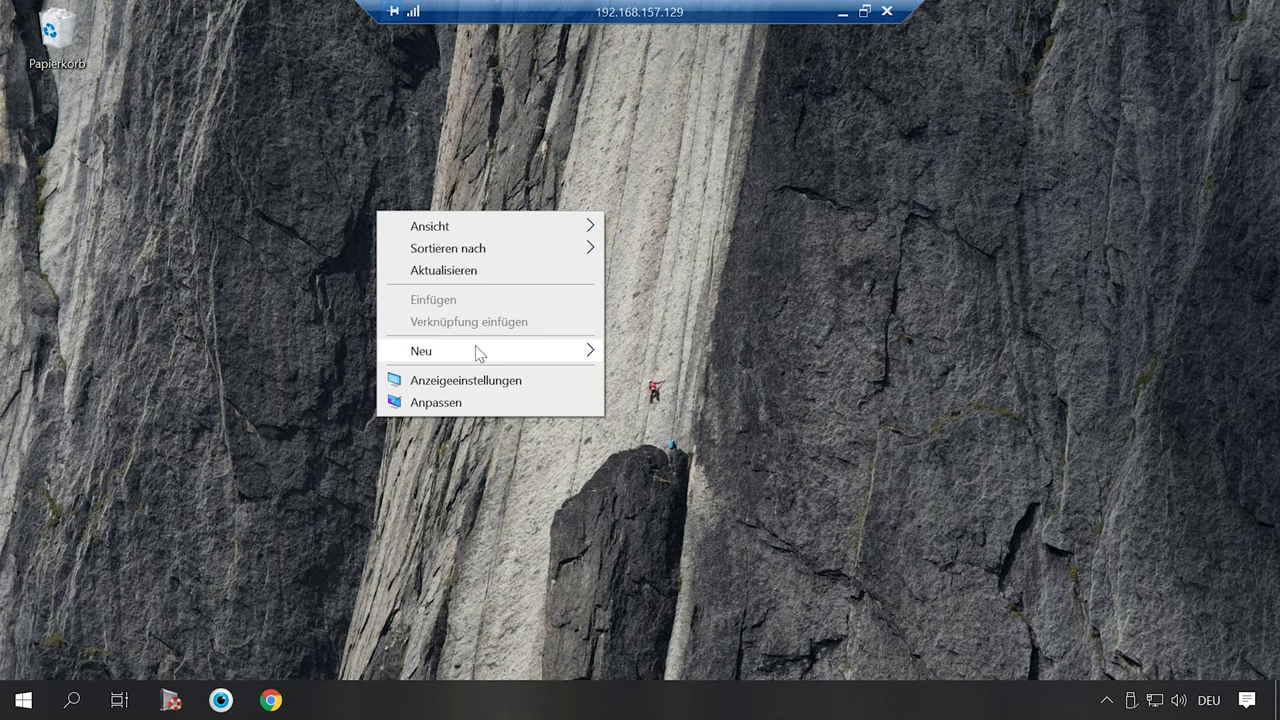
pyautogui.moveTo(481, 350)
pyautogui.click(676, 448)
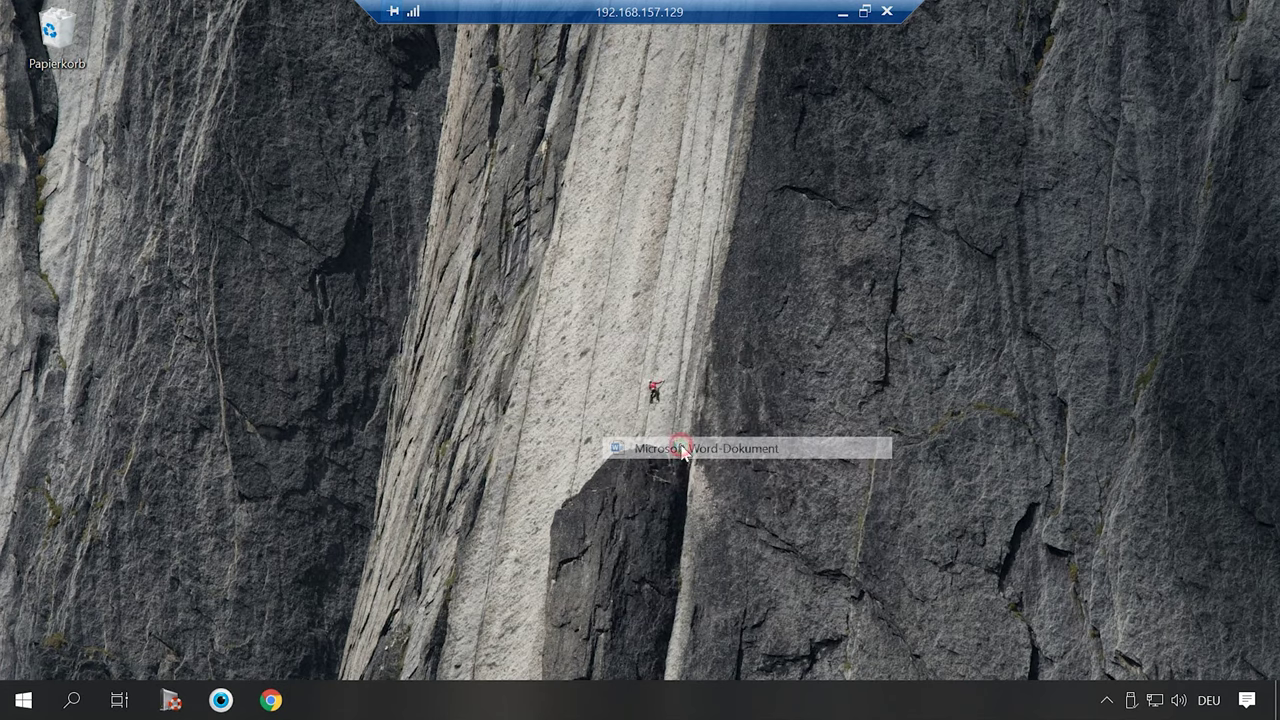
pyautogui.write('11111.docx')
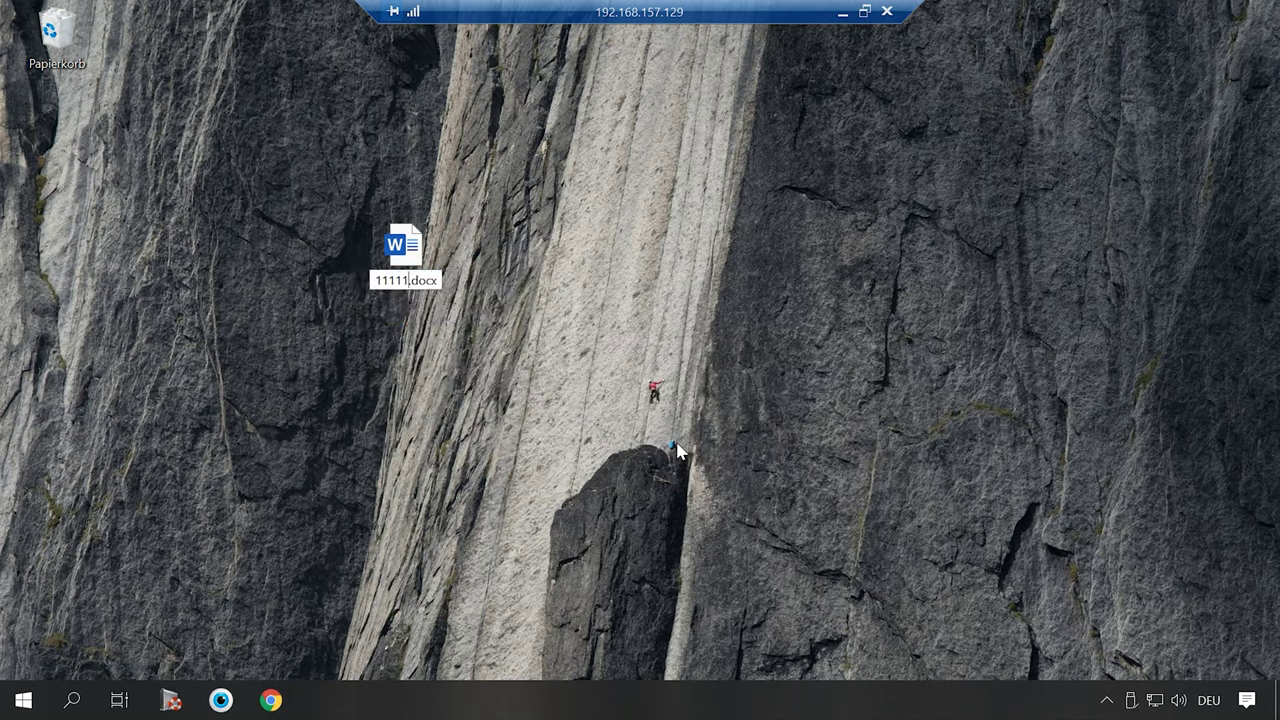
pyautogui.press('Return')
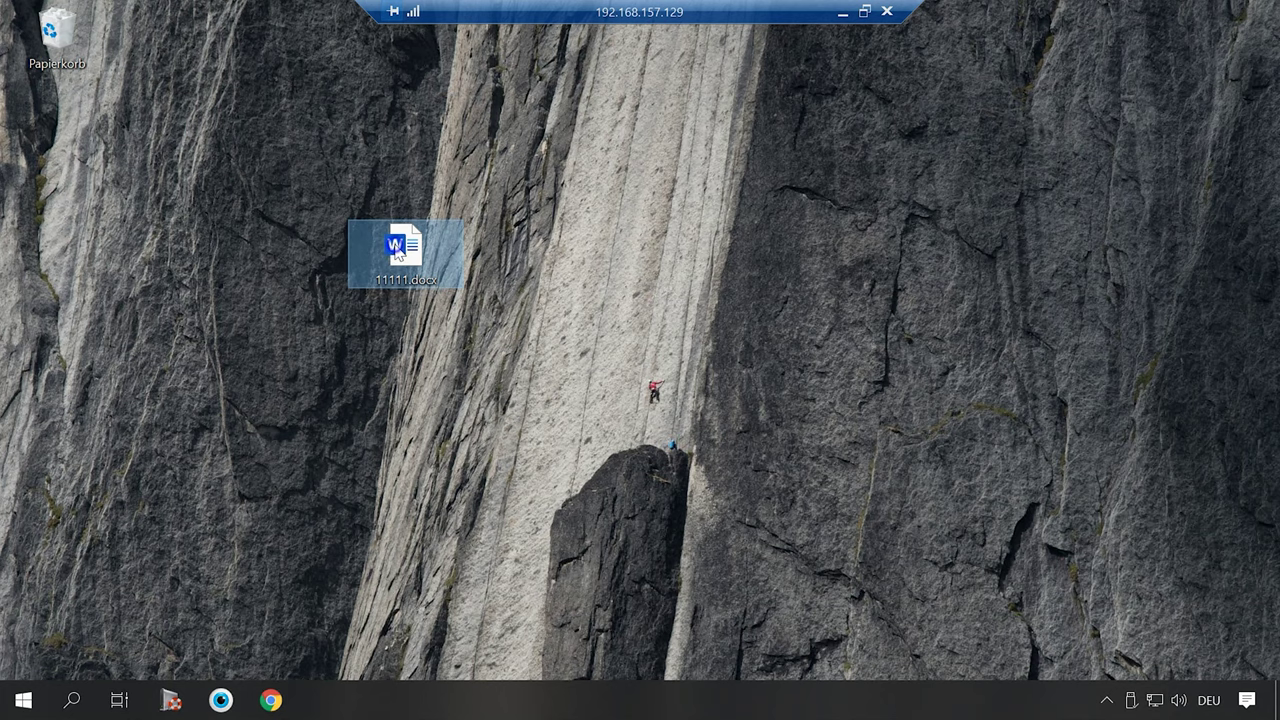
pyautogui.rightClick(396, 246)
pyautogui.click(478, 576)
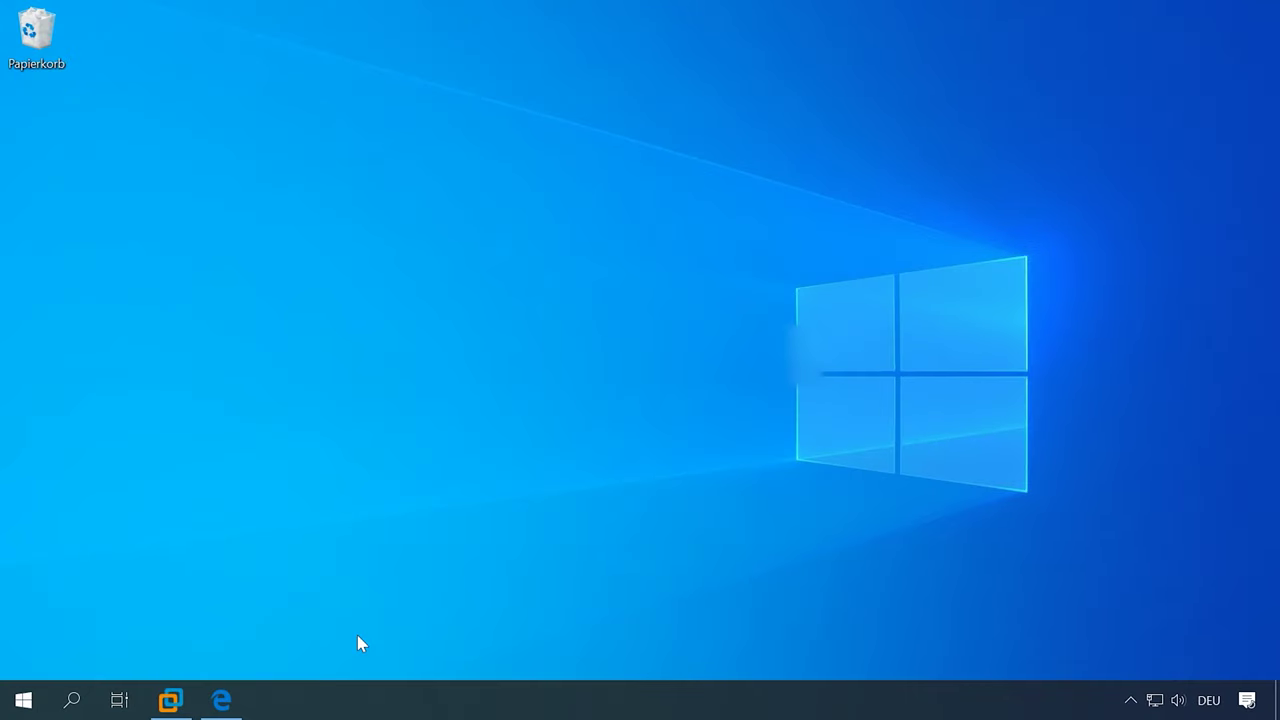
# - In Edge's TL-WR841N tab, log in to the router with its username and password
pyautogui.click(236, 709)
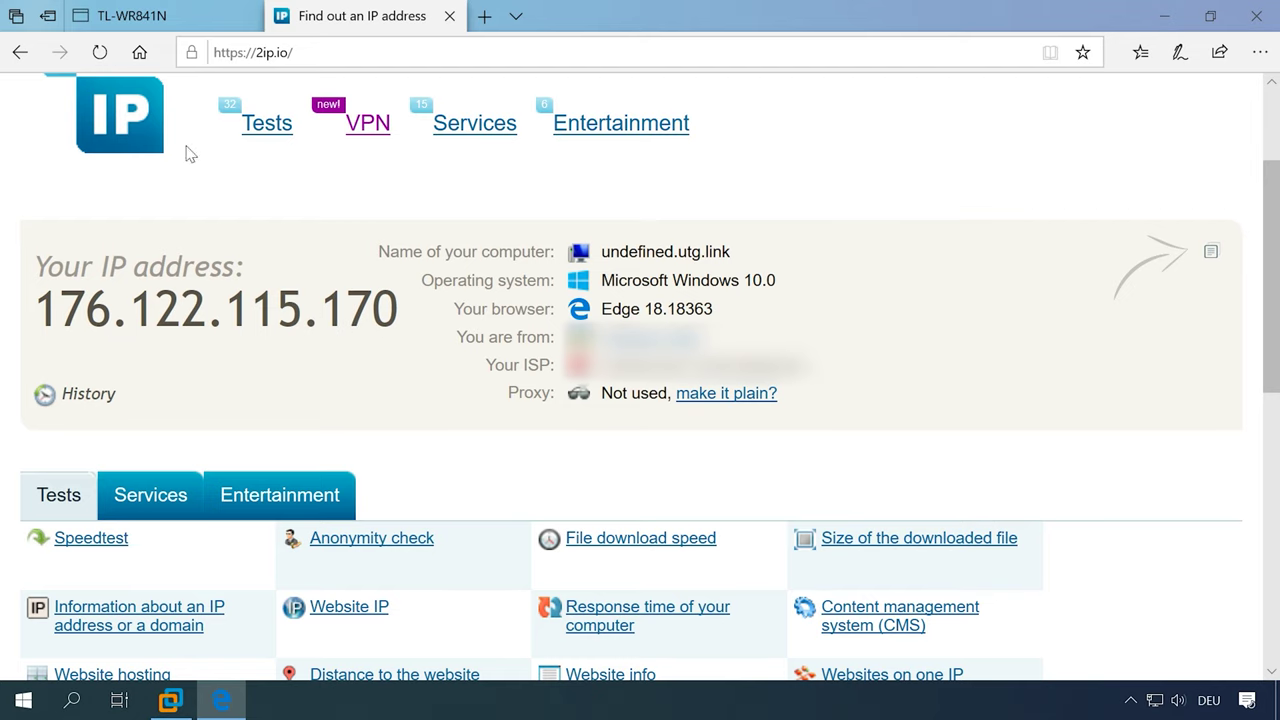
pyautogui.click(176, 17)
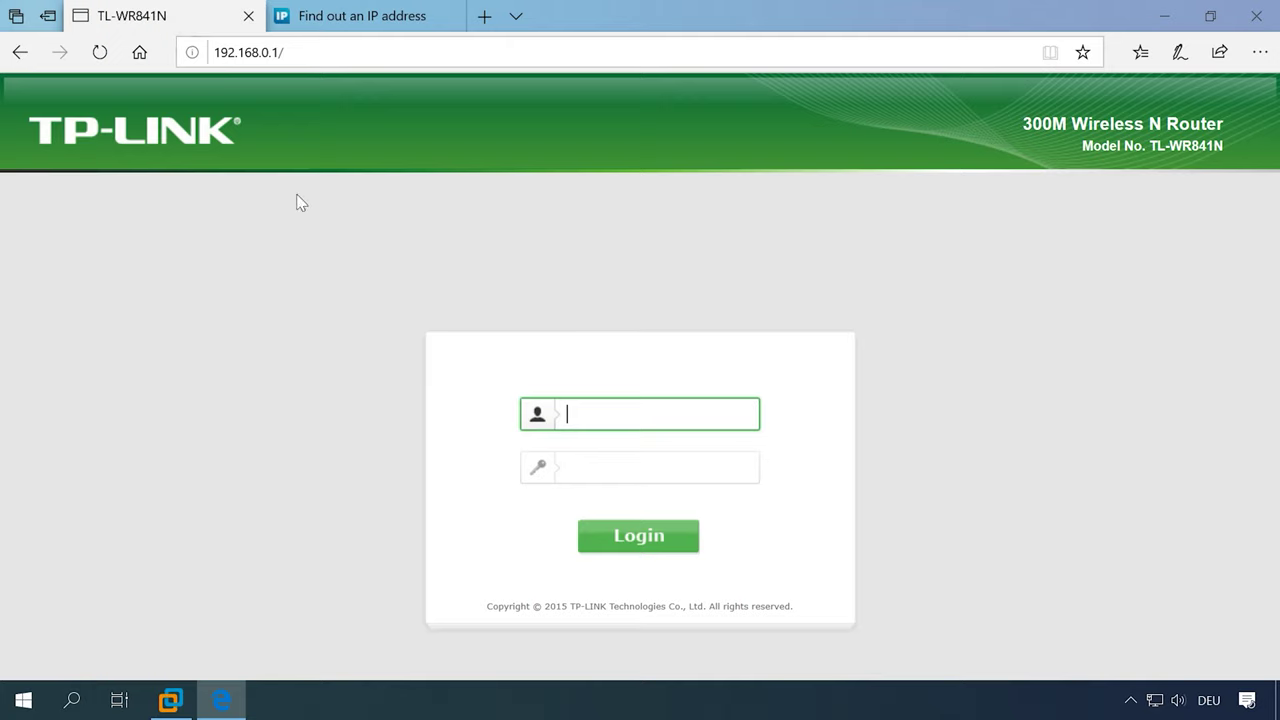
pyautogui.click(609, 412)
pyautogui.click(608, 464)
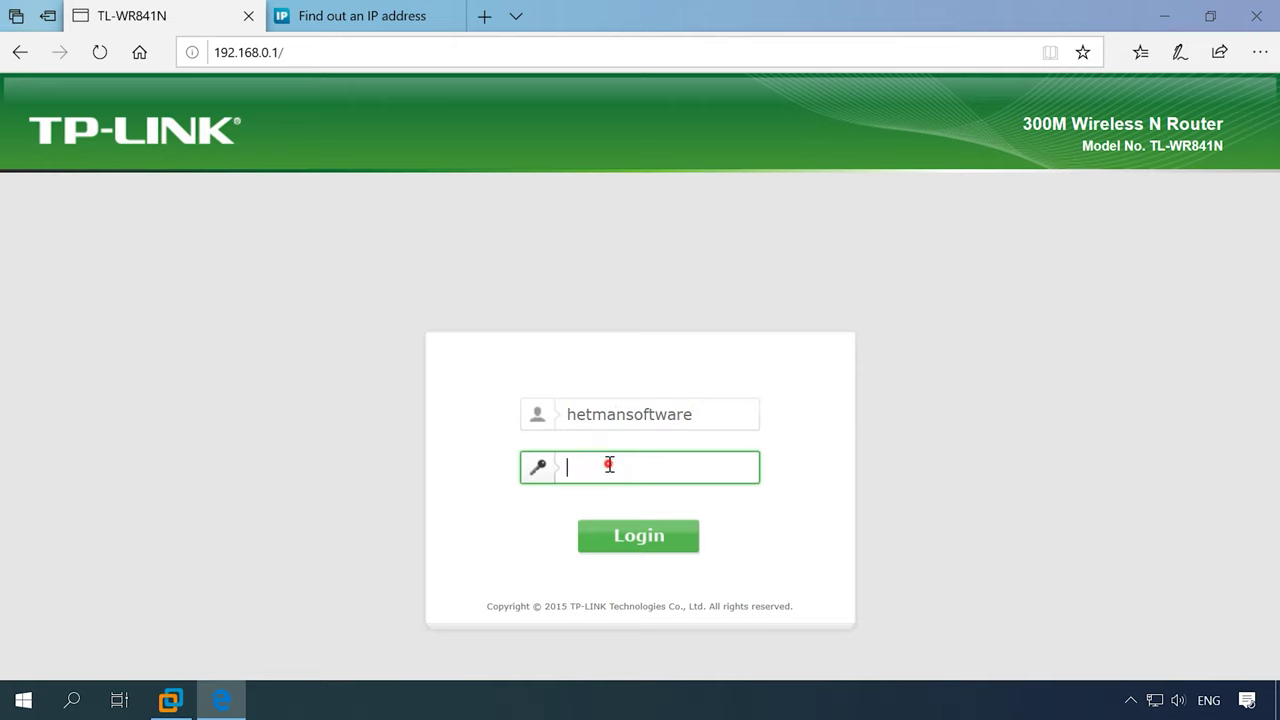
pyautogui.press('Return')
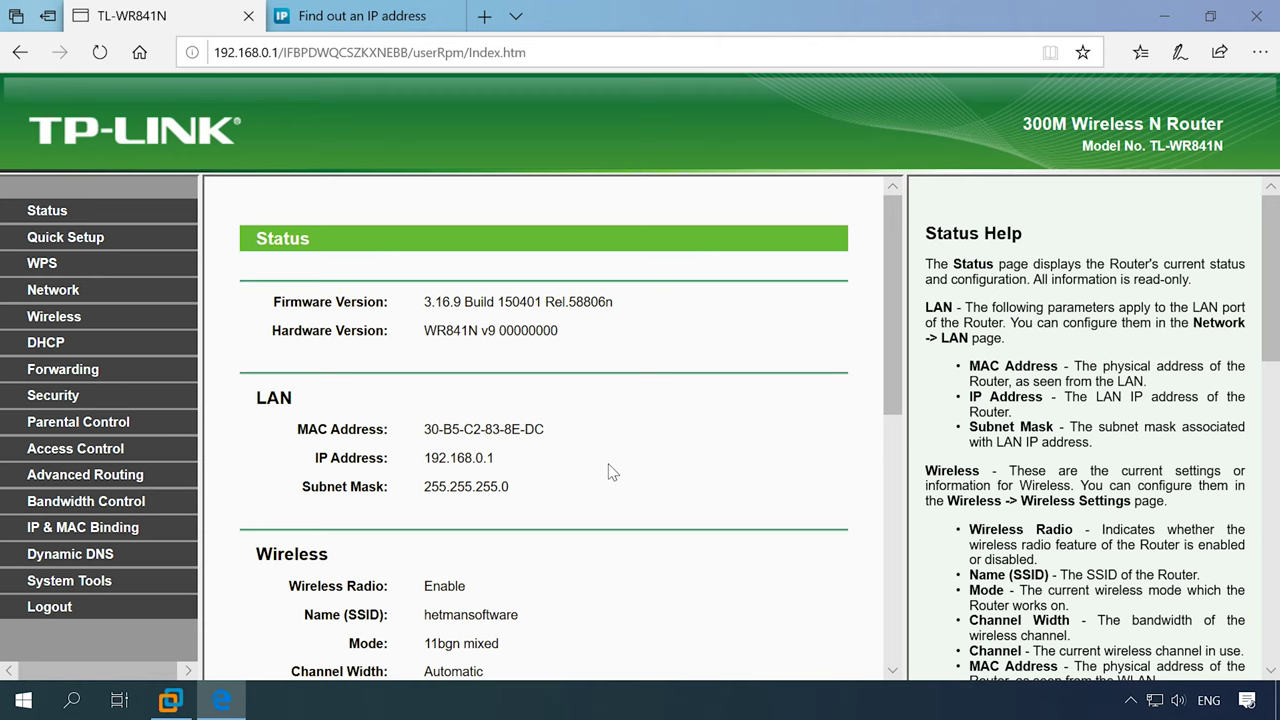
# - Open DHCP > Address Reservation and begin adding a new reservation
pyautogui.click(110, 345)
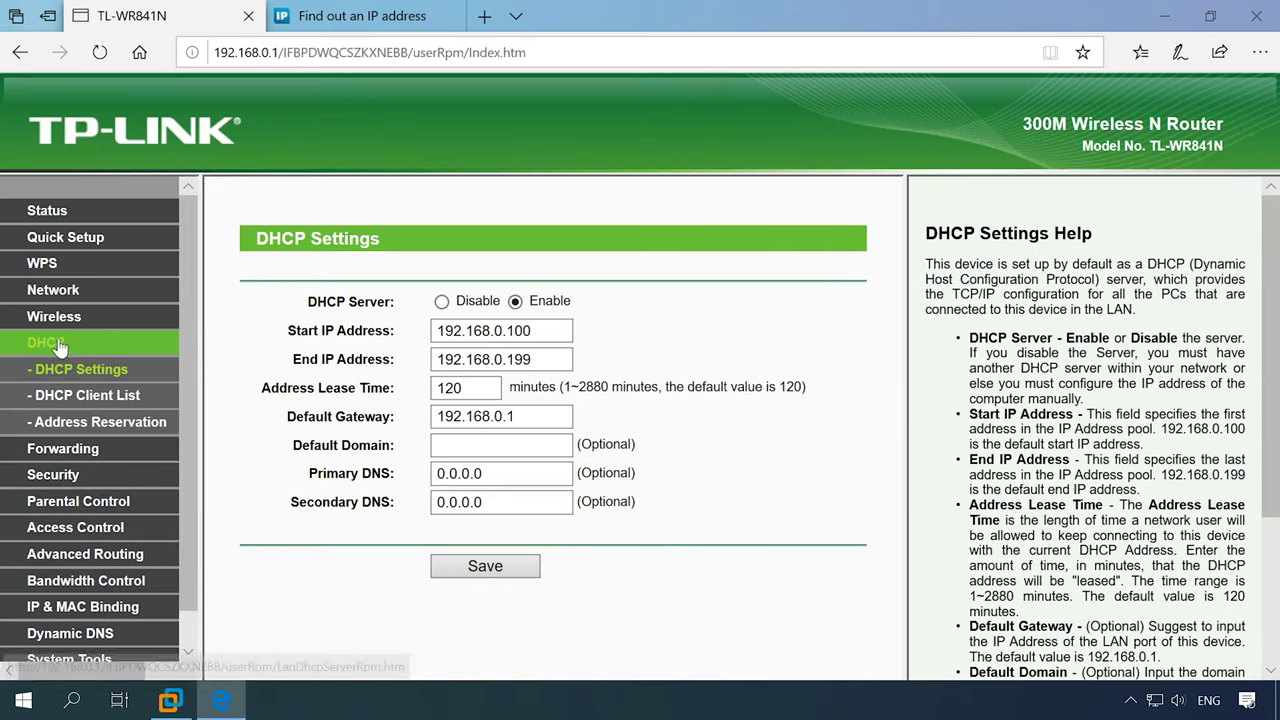
pyautogui.click(142, 428)
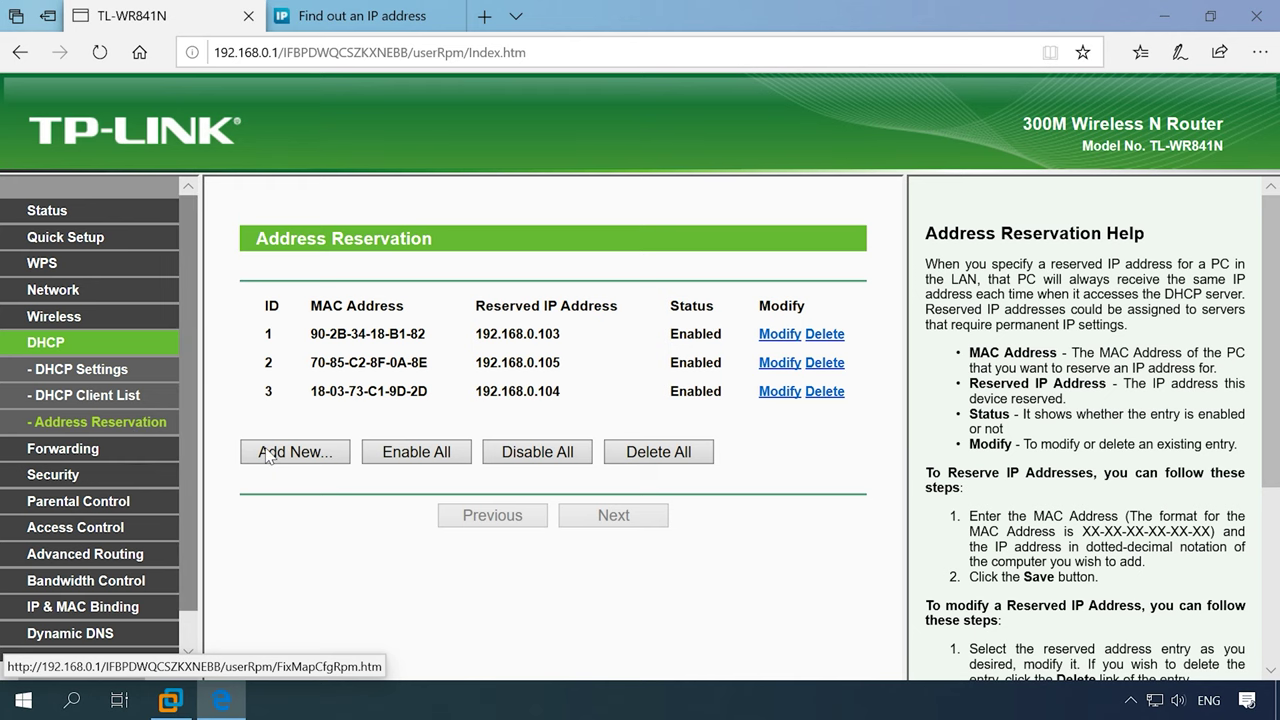
pyautogui.click(316, 455)
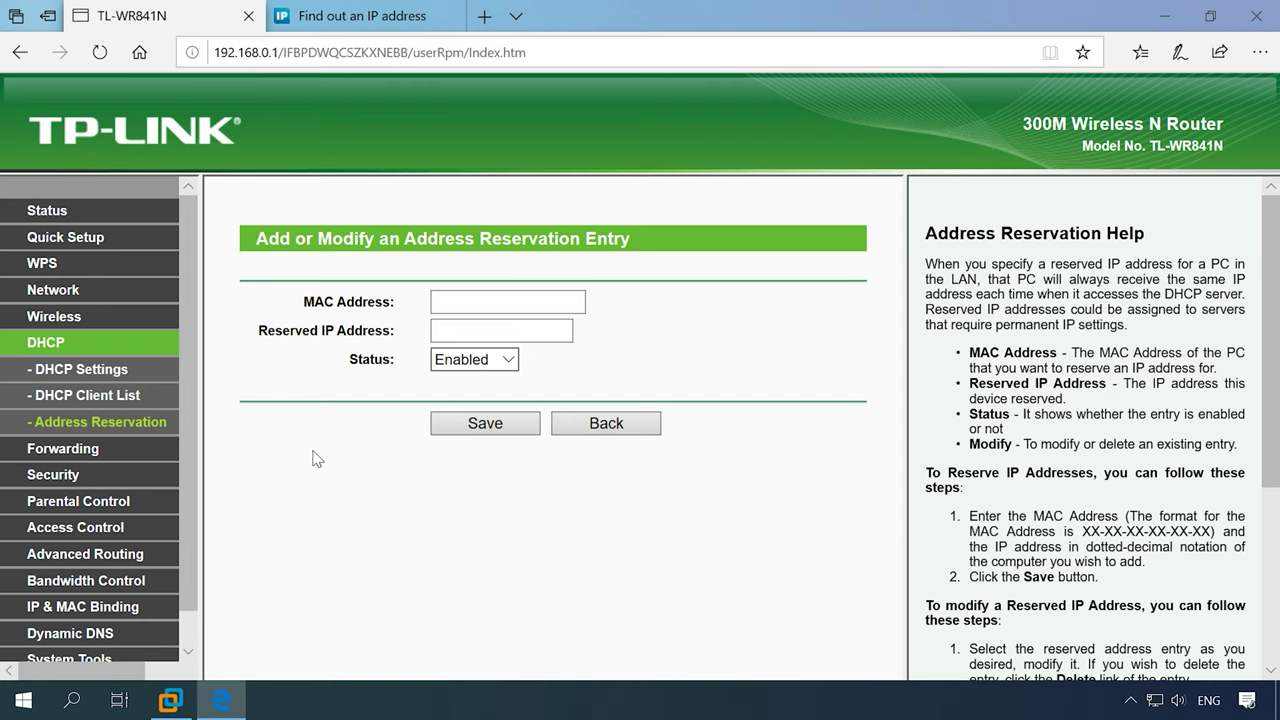
pyautogui.click(527, 302)
# - Copy DESKTOP-5ISJIVO's MAC address from the DHCP Client List and start a new reservation
pyautogui.click(125, 398)
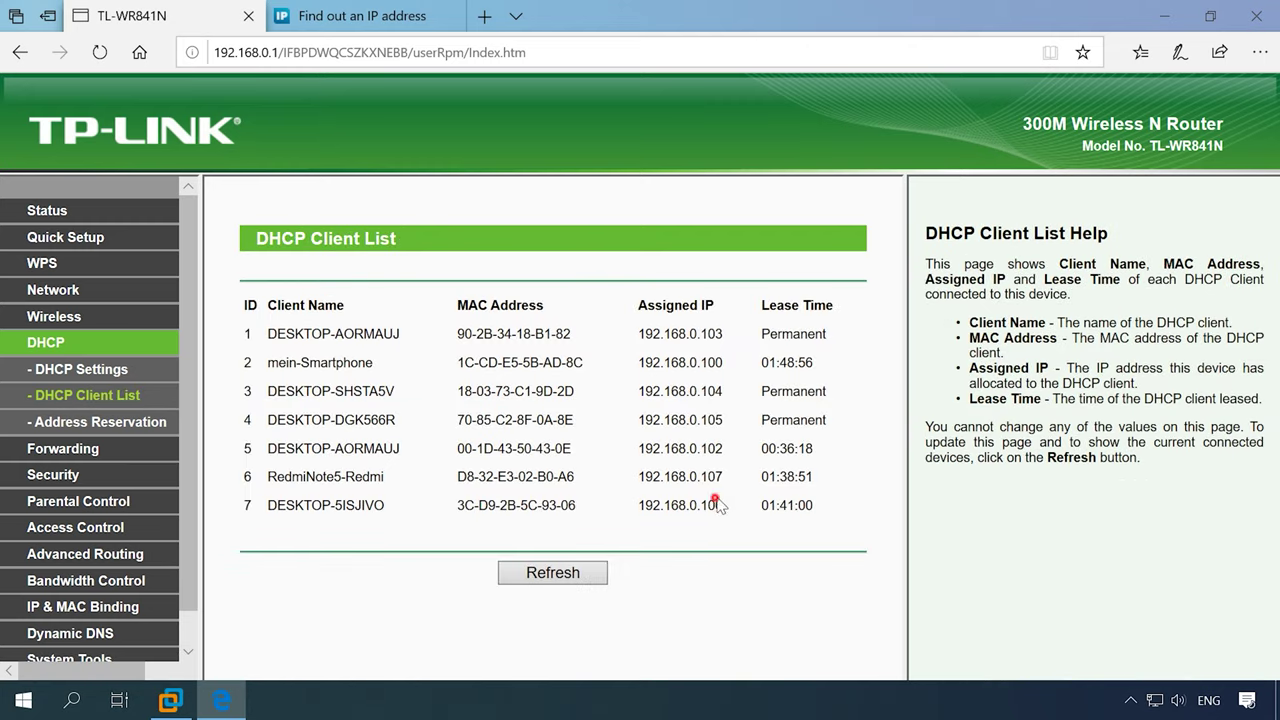
pyautogui.moveTo(742, 506); pyautogui.dragTo(578, 510)
pyautogui.hotkey('ctrl', 'c')
pyautogui.click(460, 514)
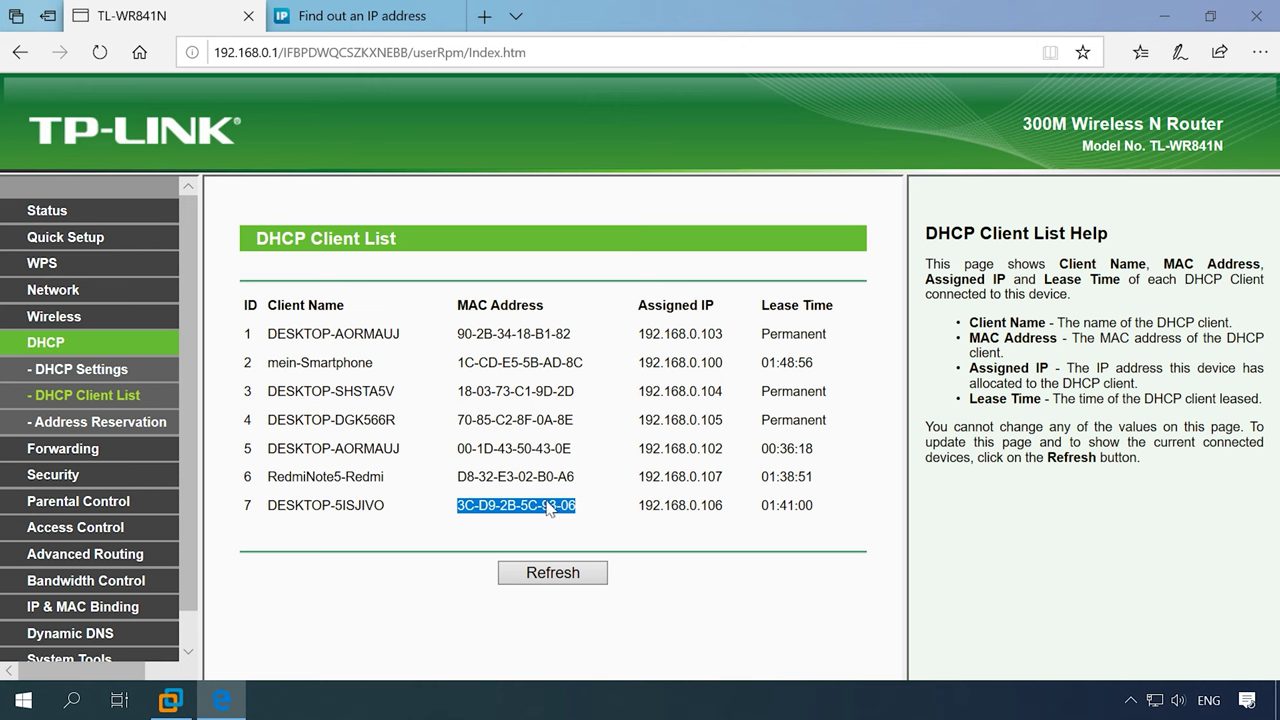
pyautogui.click(125, 422)
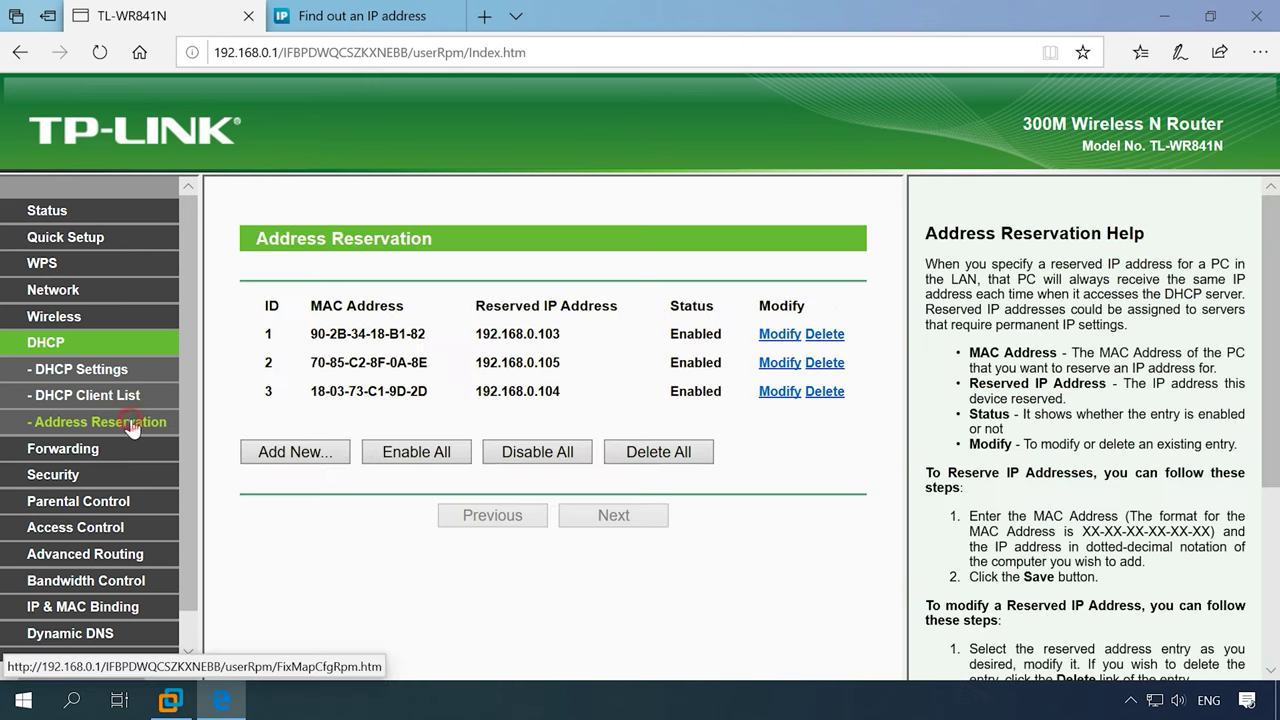
pyautogui.click(298, 460)
# - Reserve 192.168.0.106 for MAC 3C-D9-2B-5C-93-06 with status Enabled and save it
pyautogui.click(458, 302)
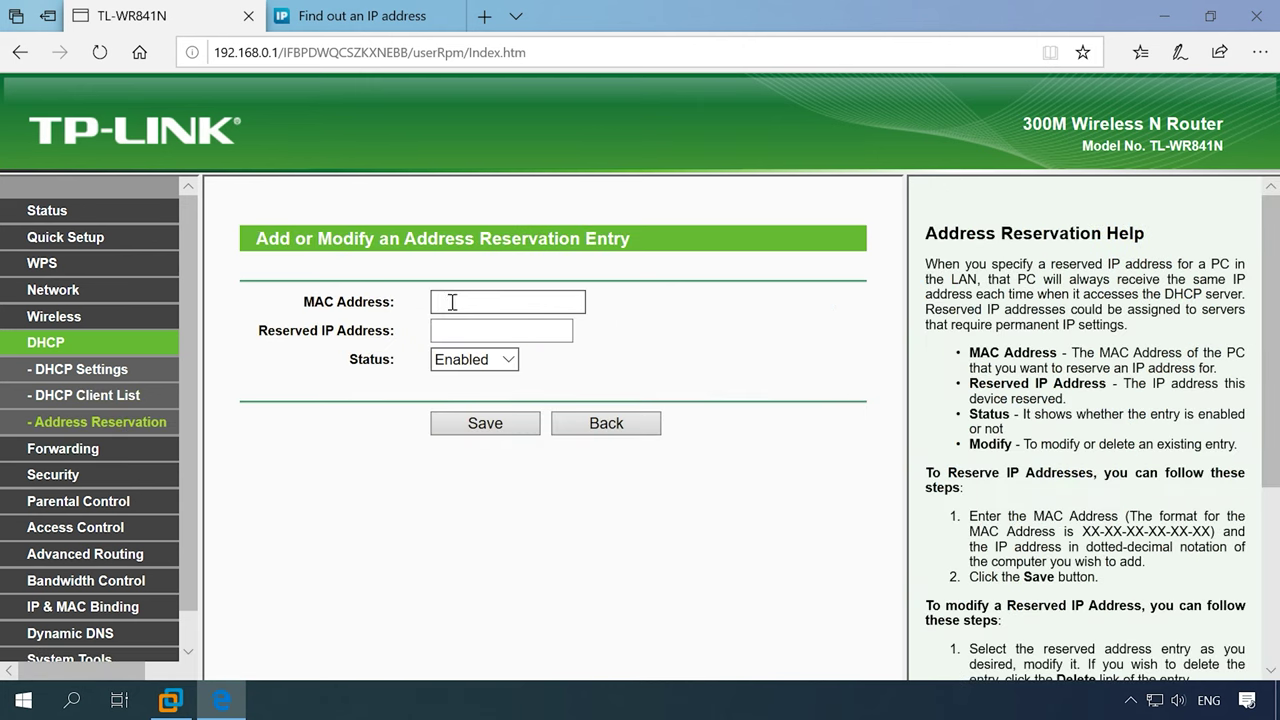
pyautogui.hotkey('ctrl', 'v')
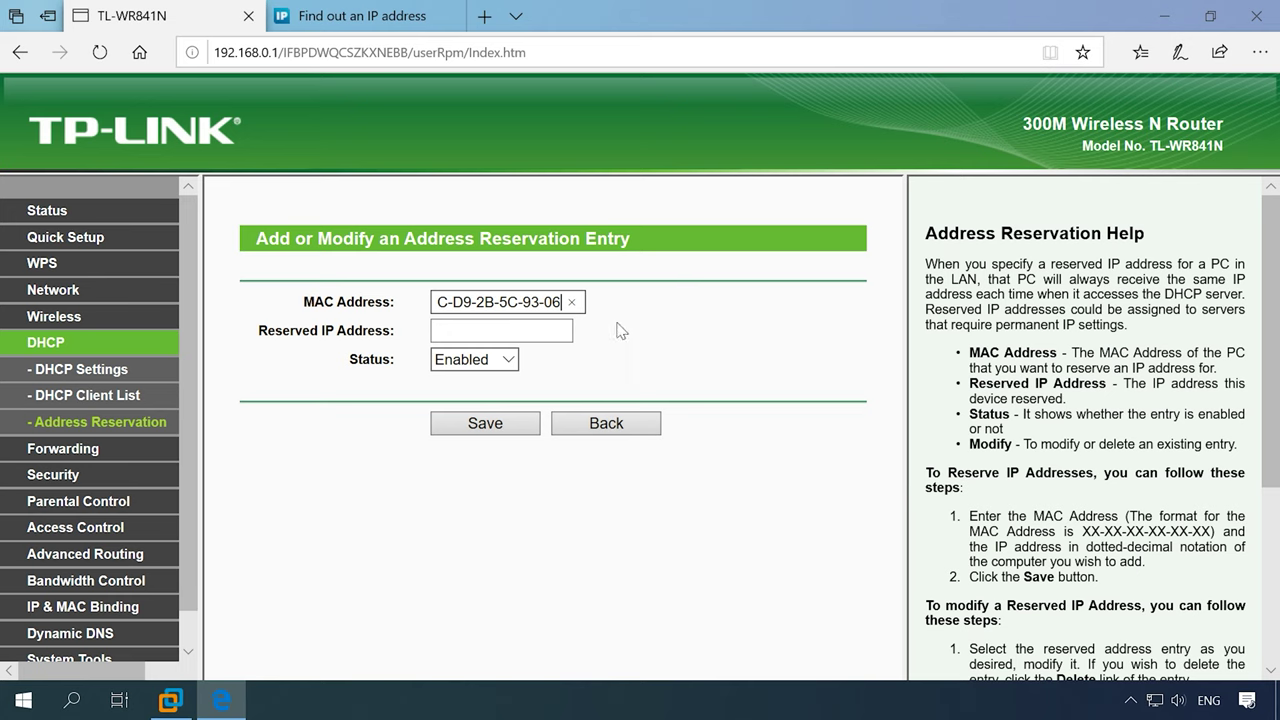
pyautogui.click(558, 337)
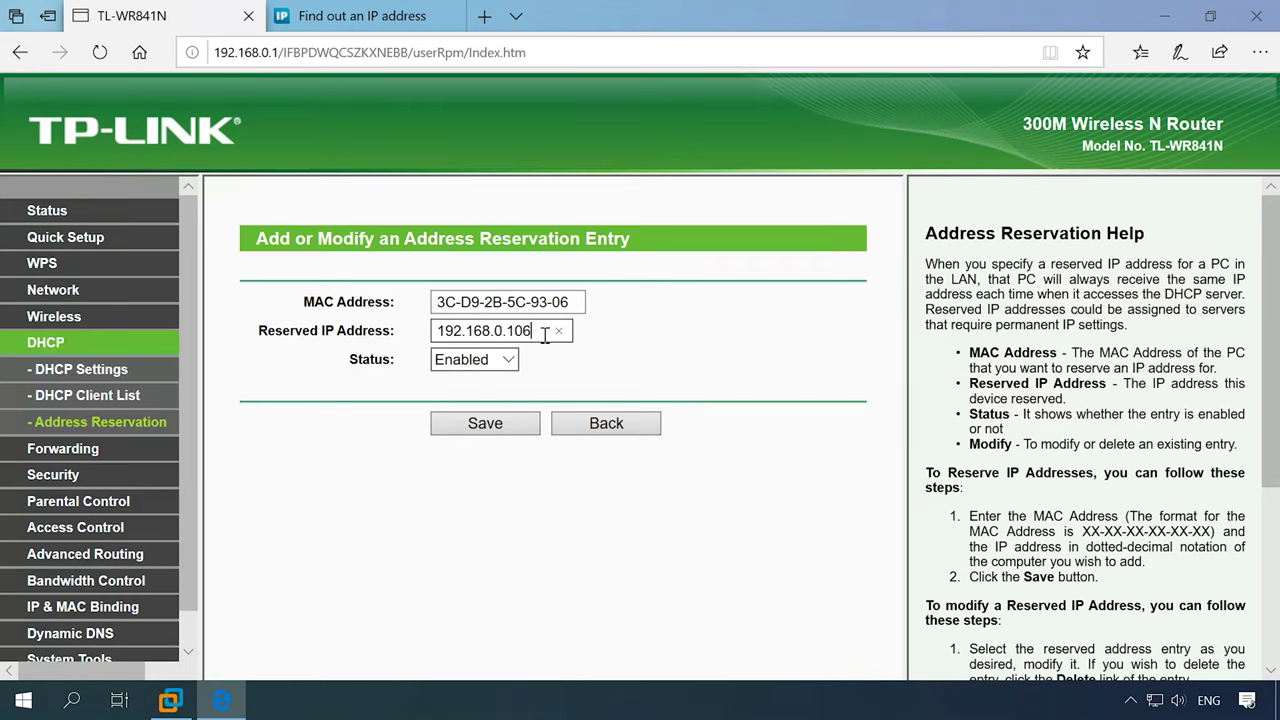
pyautogui.click(661, 331)
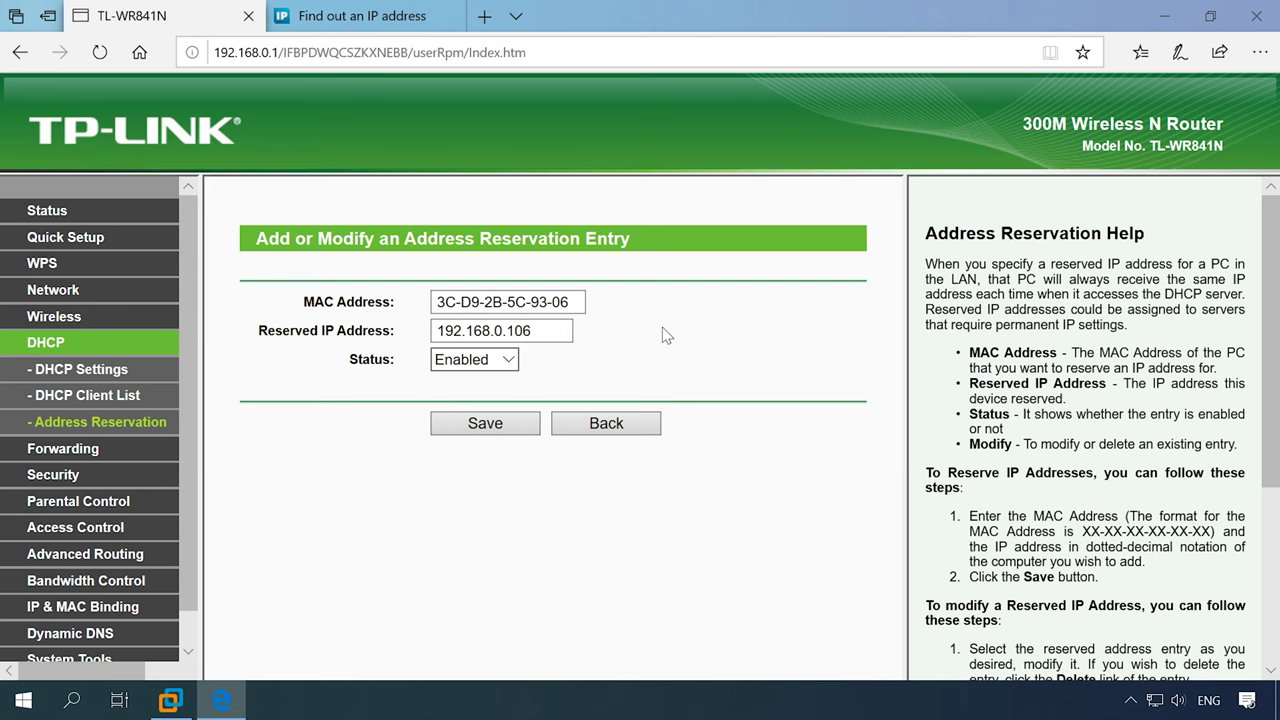
pyautogui.click(478, 358)
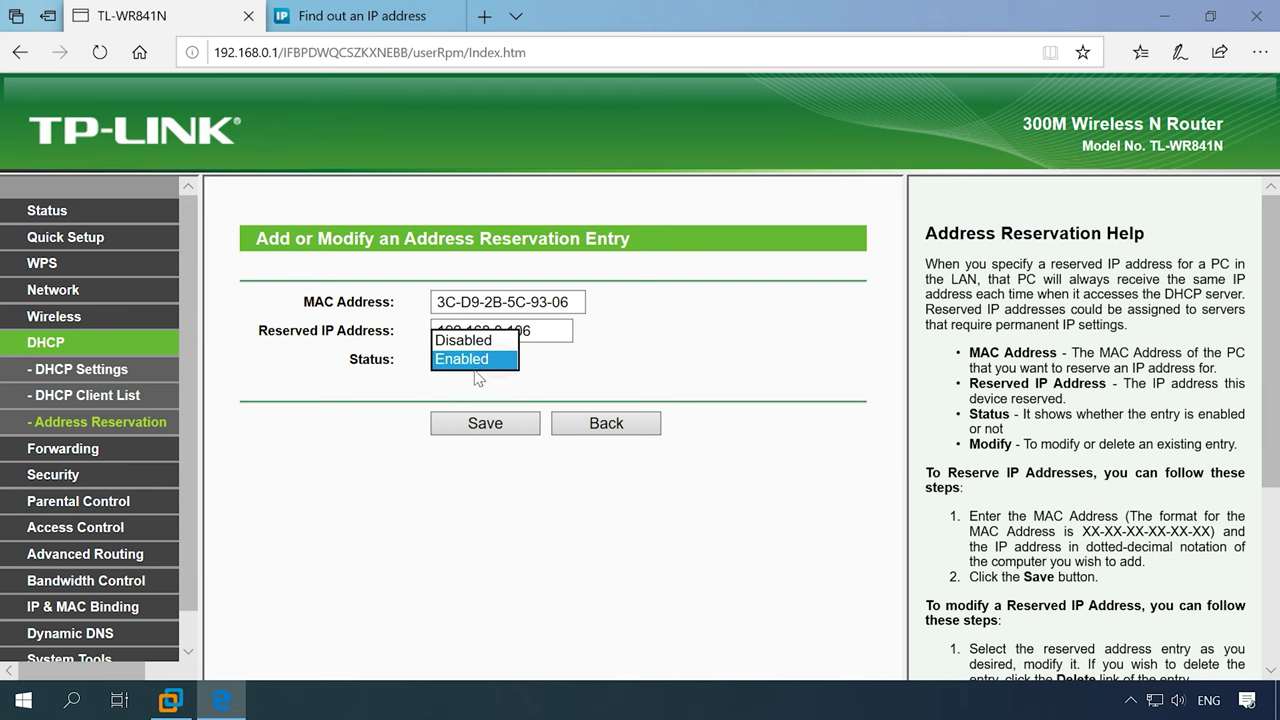
pyautogui.click(488, 385)
pyautogui.click(490, 423)
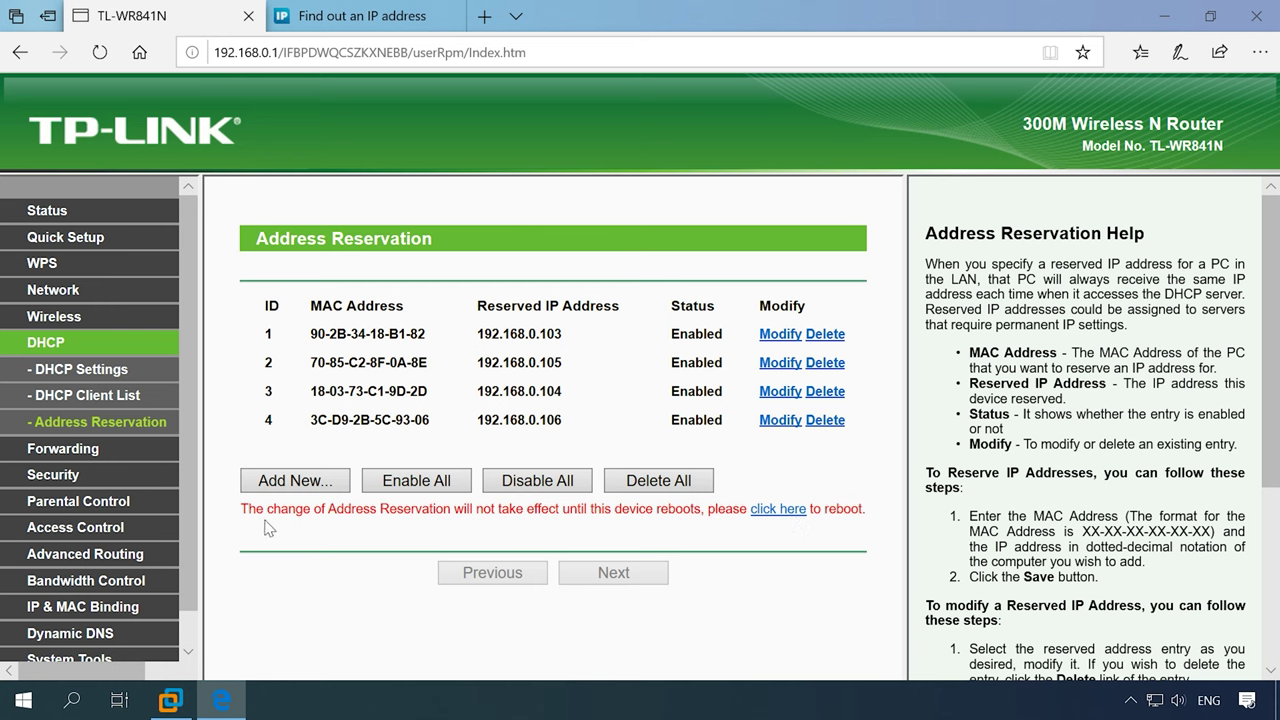
# - Reboot the router so the new reservation takes effect
pyautogui.click(775, 511)
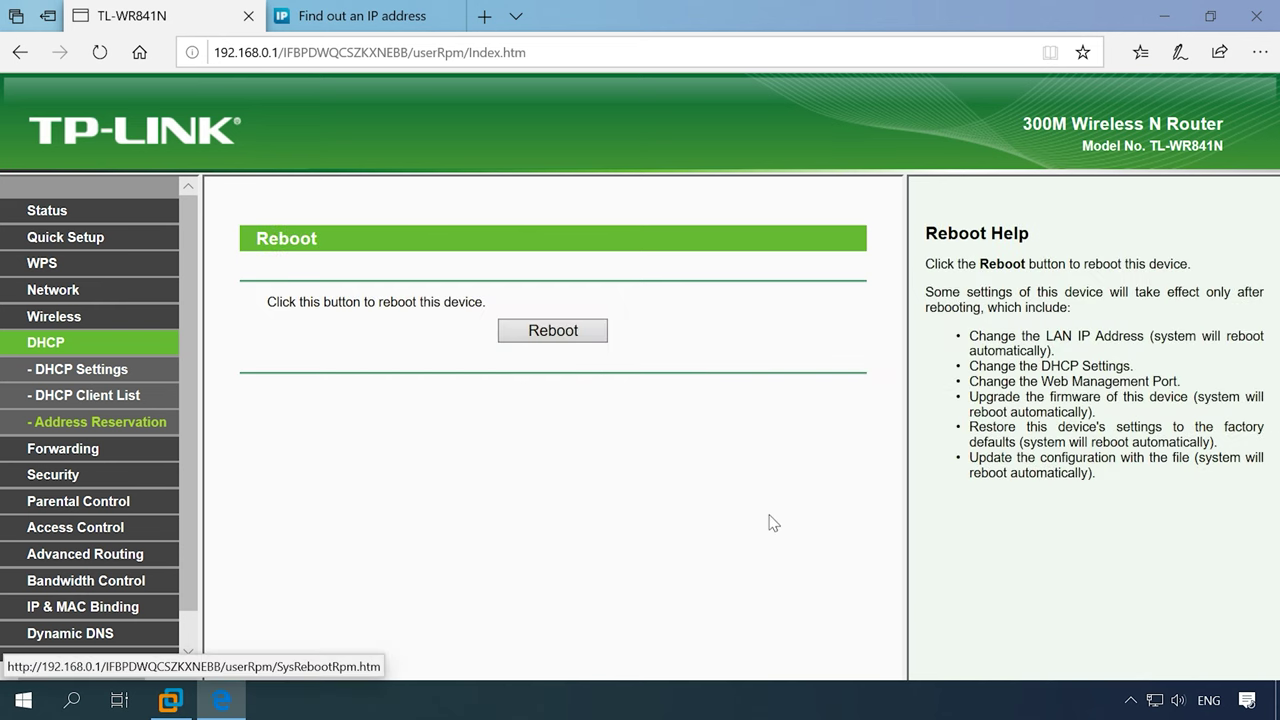
pyautogui.click(543, 332)
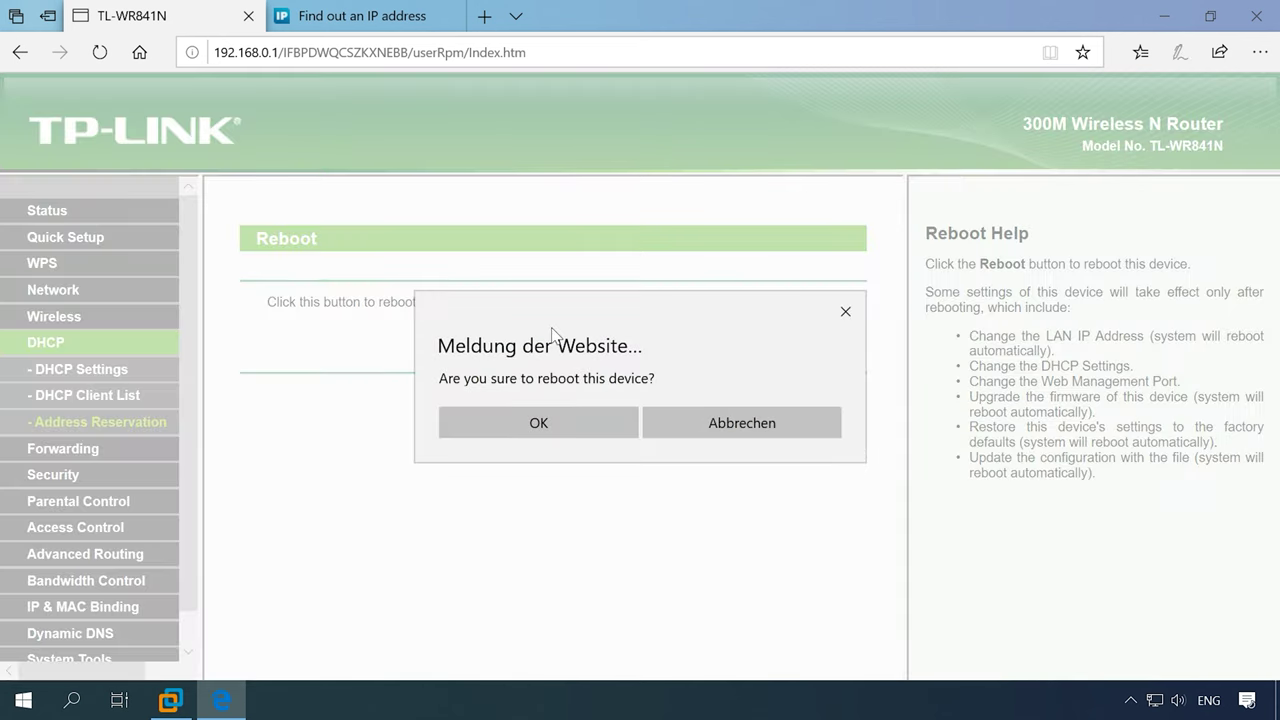
pyautogui.click(551, 422)
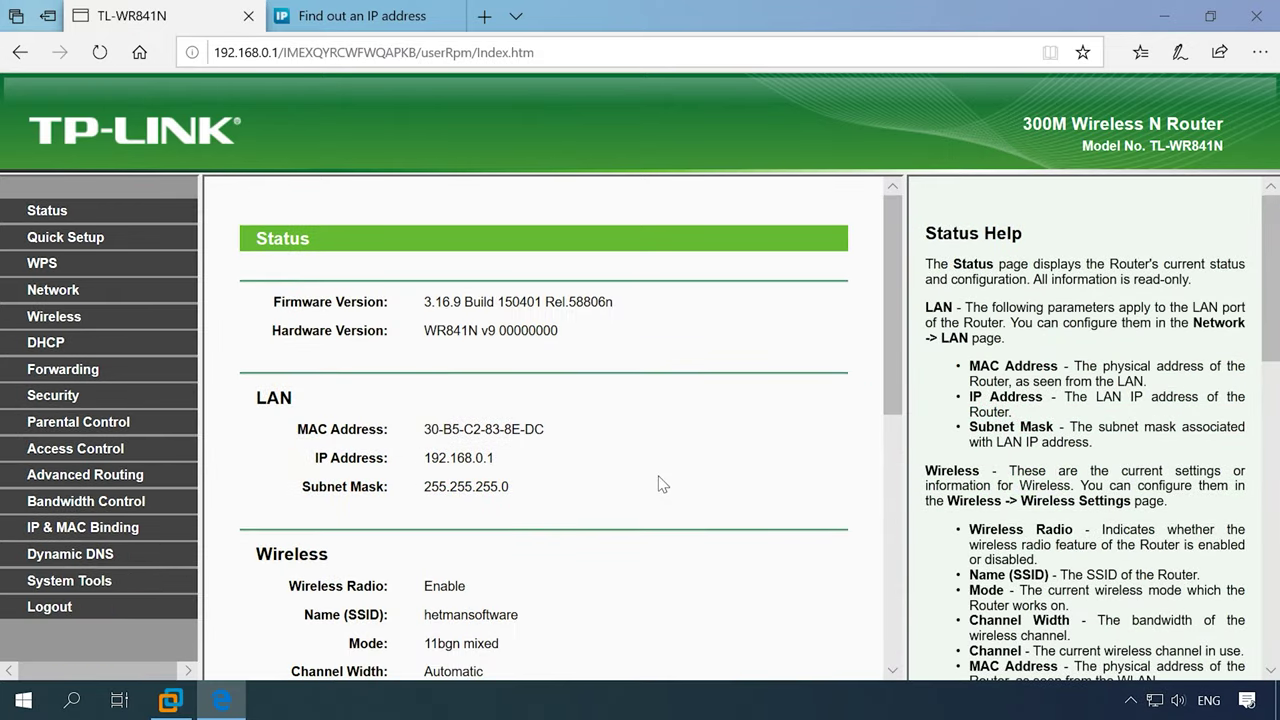
# - Add and save a Virtual Server rule forwarding service and internal port 3389 to 192.168.0.106, then check it in the list
pyautogui.click(58, 372)
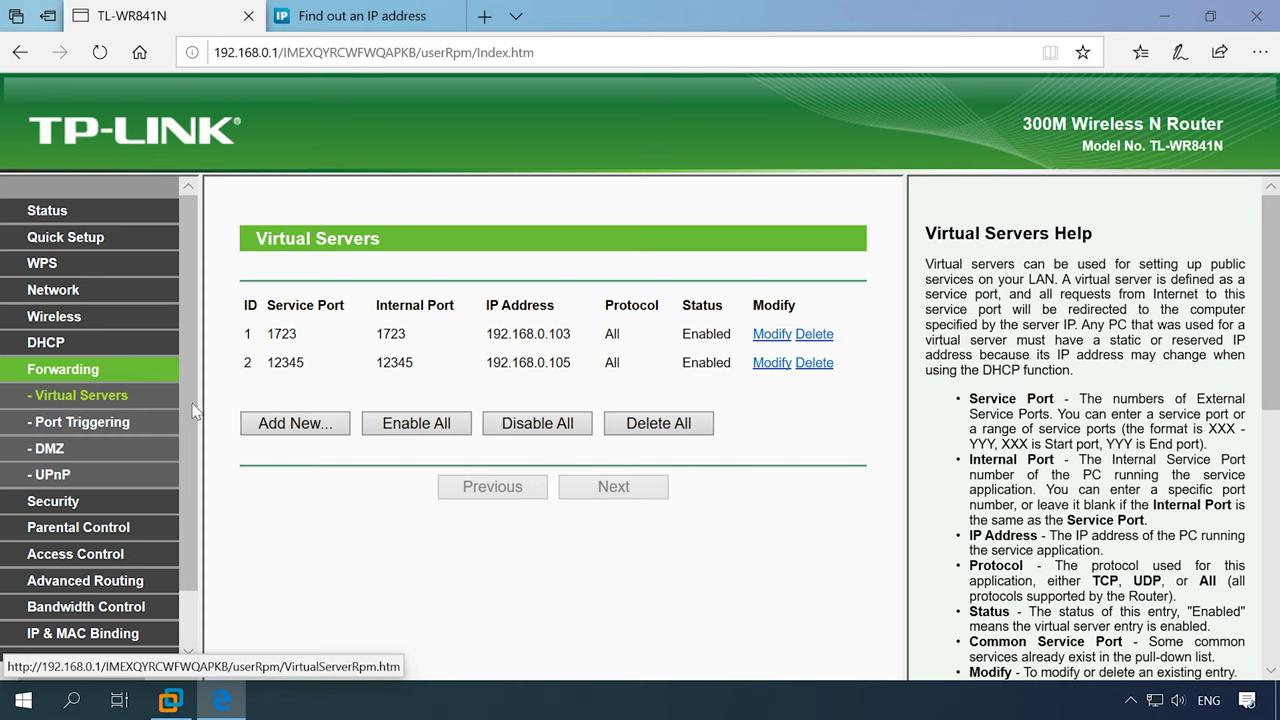
pyautogui.click(311, 428)
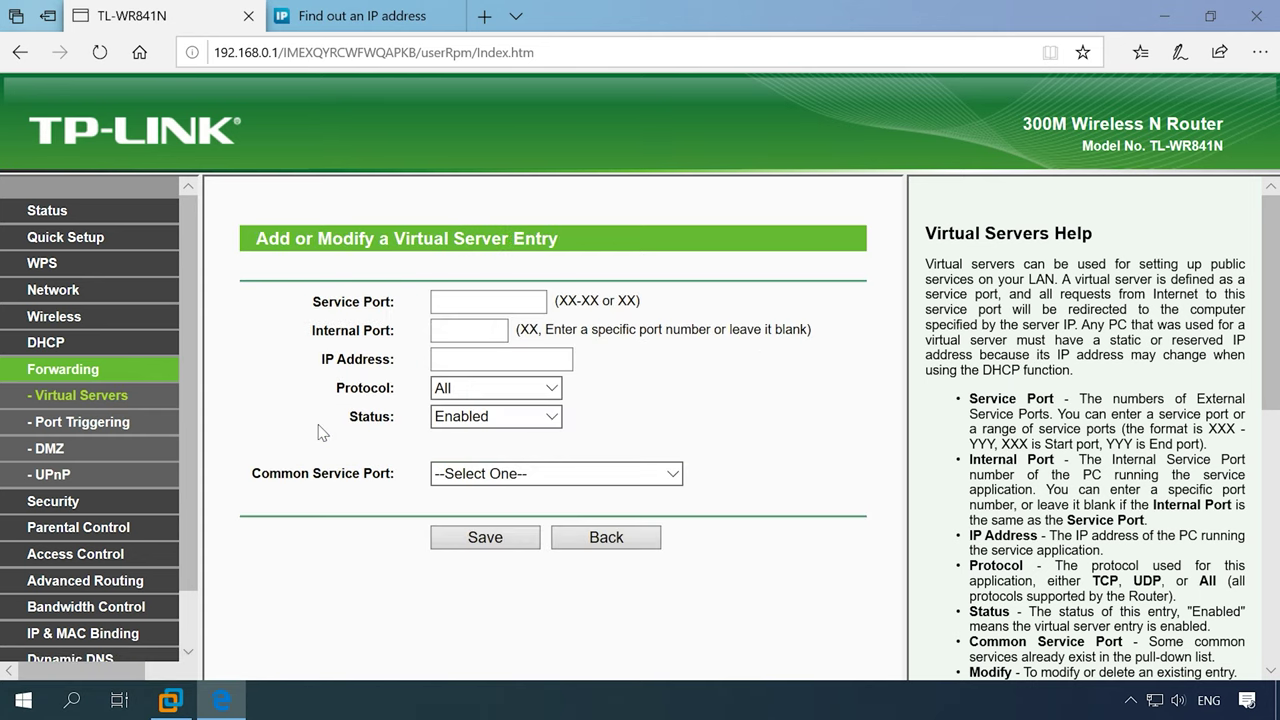
pyautogui.click(465, 301)
pyautogui.write('3389')
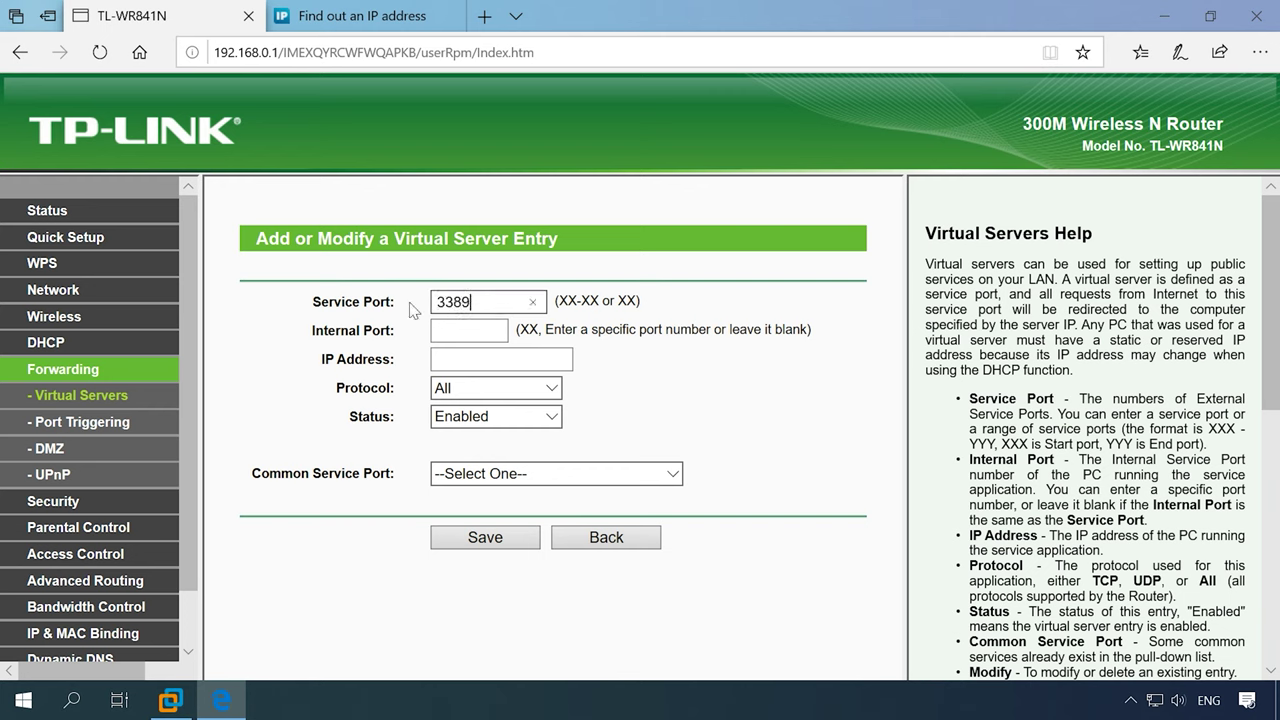
pyautogui.press('Tab')
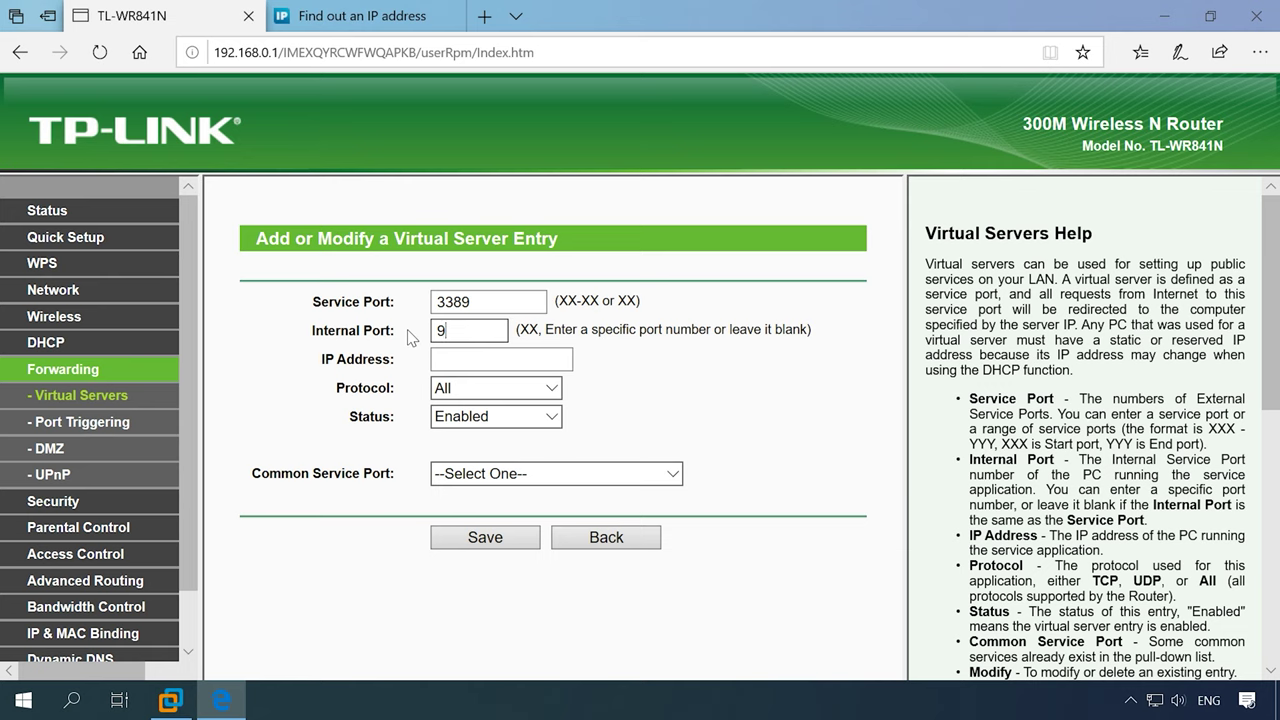
pyautogui.write('3389')
pyautogui.click(466, 362)
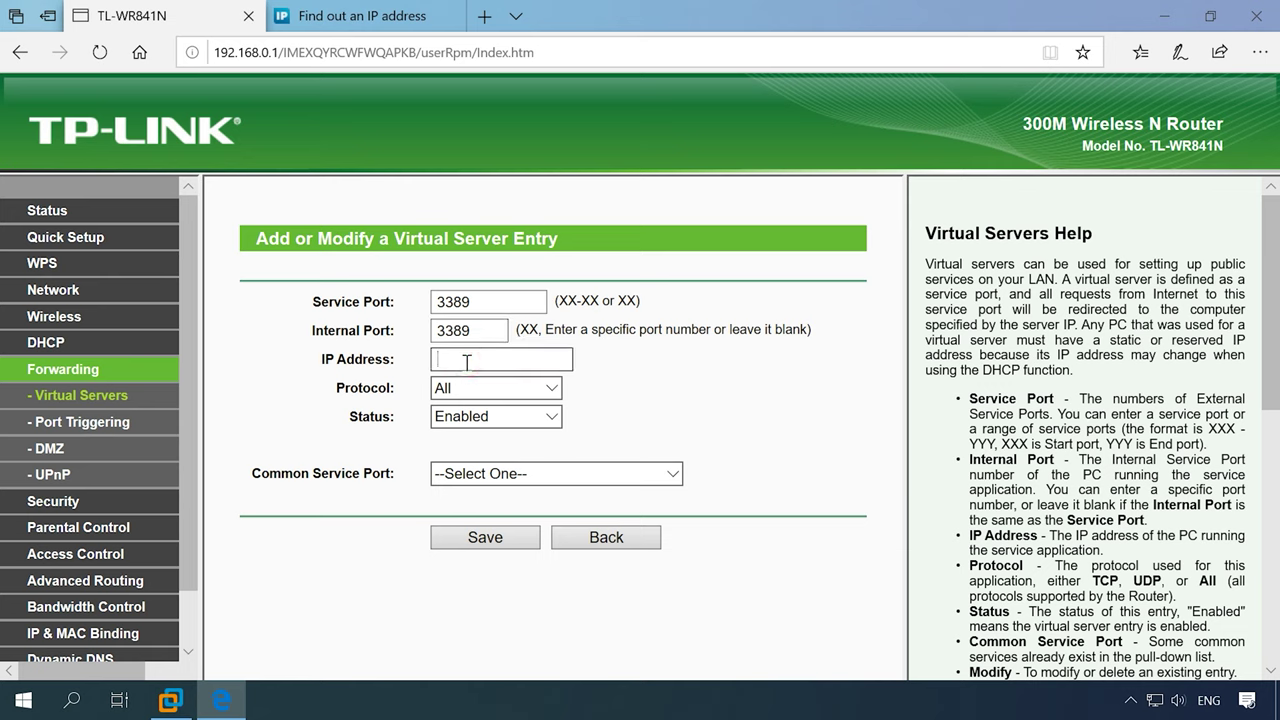
pyautogui.write('192.168.0.106')
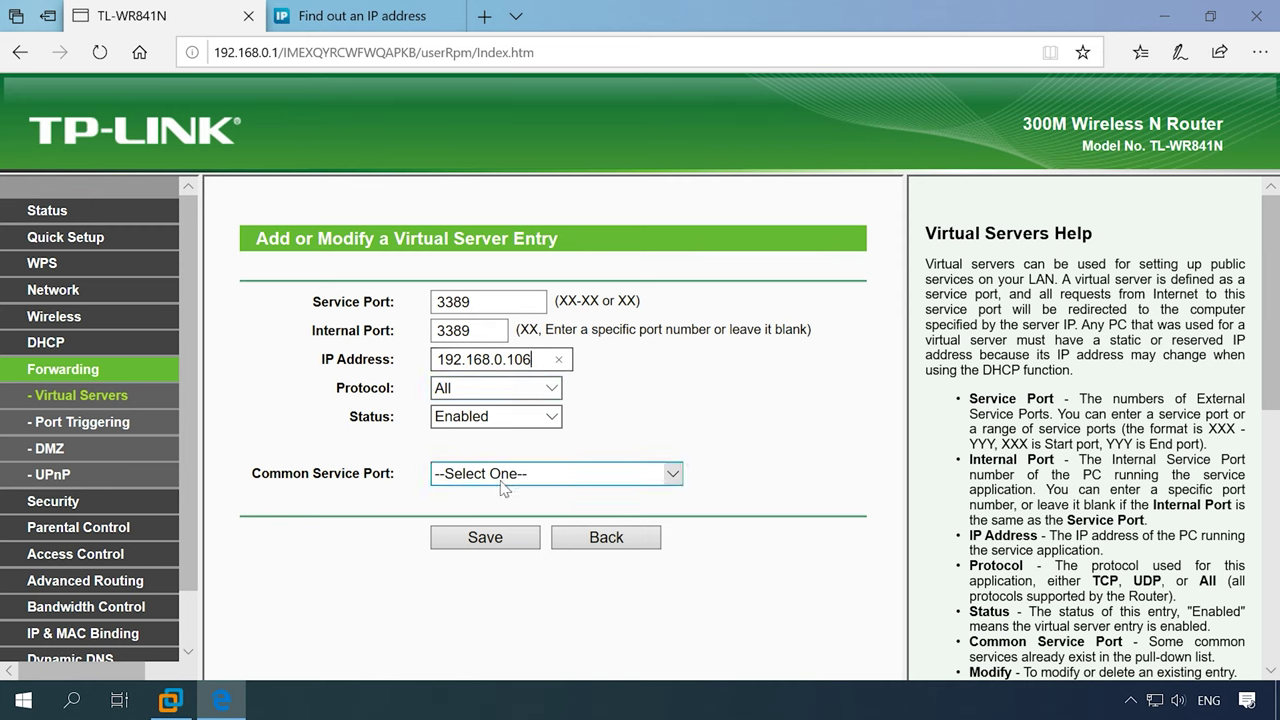
pyautogui.click(514, 540)
pyautogui.click(510, 545)
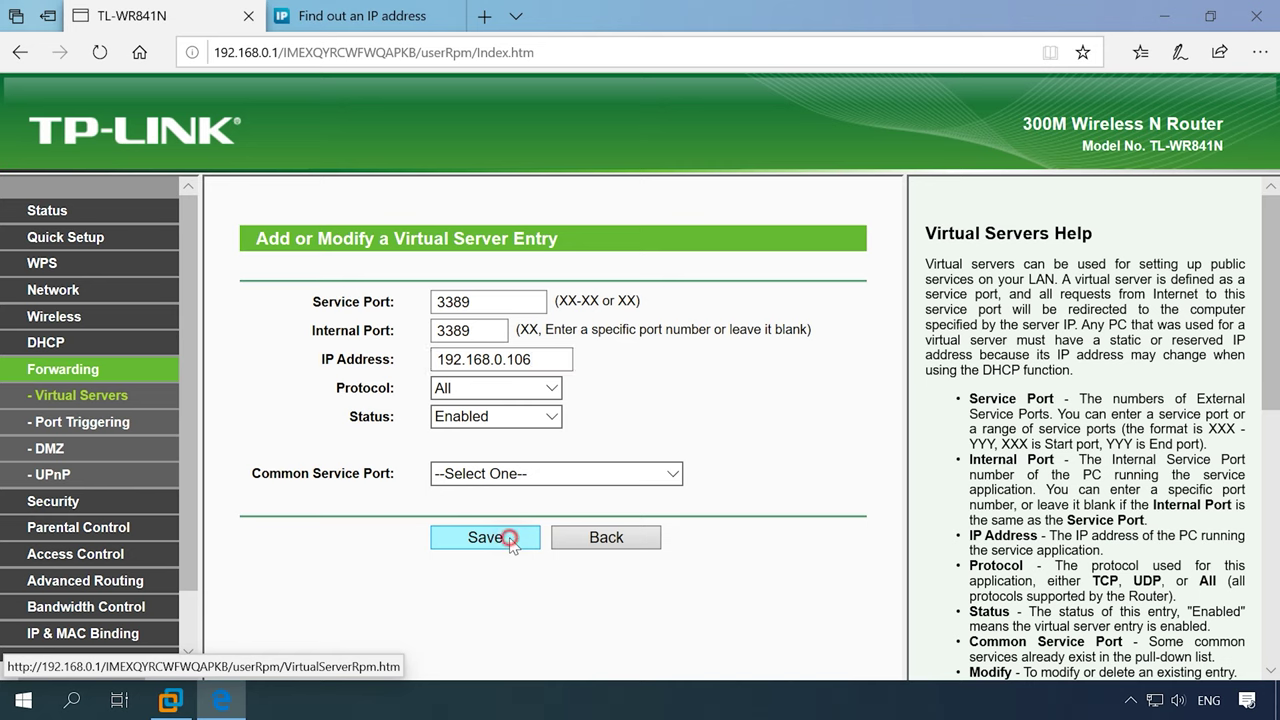
pyautogui.moveTo(263, 392); pyautogui.dragTo(640, 420)
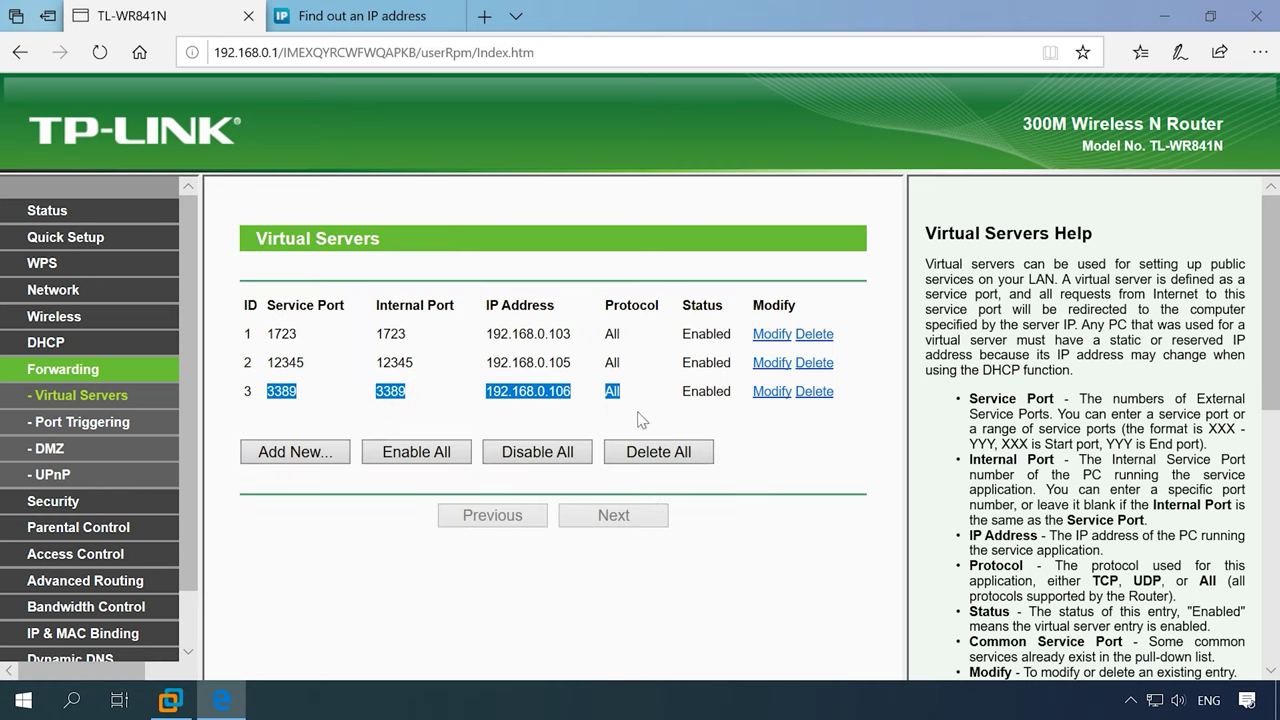
pyautogui.click(221, 410)
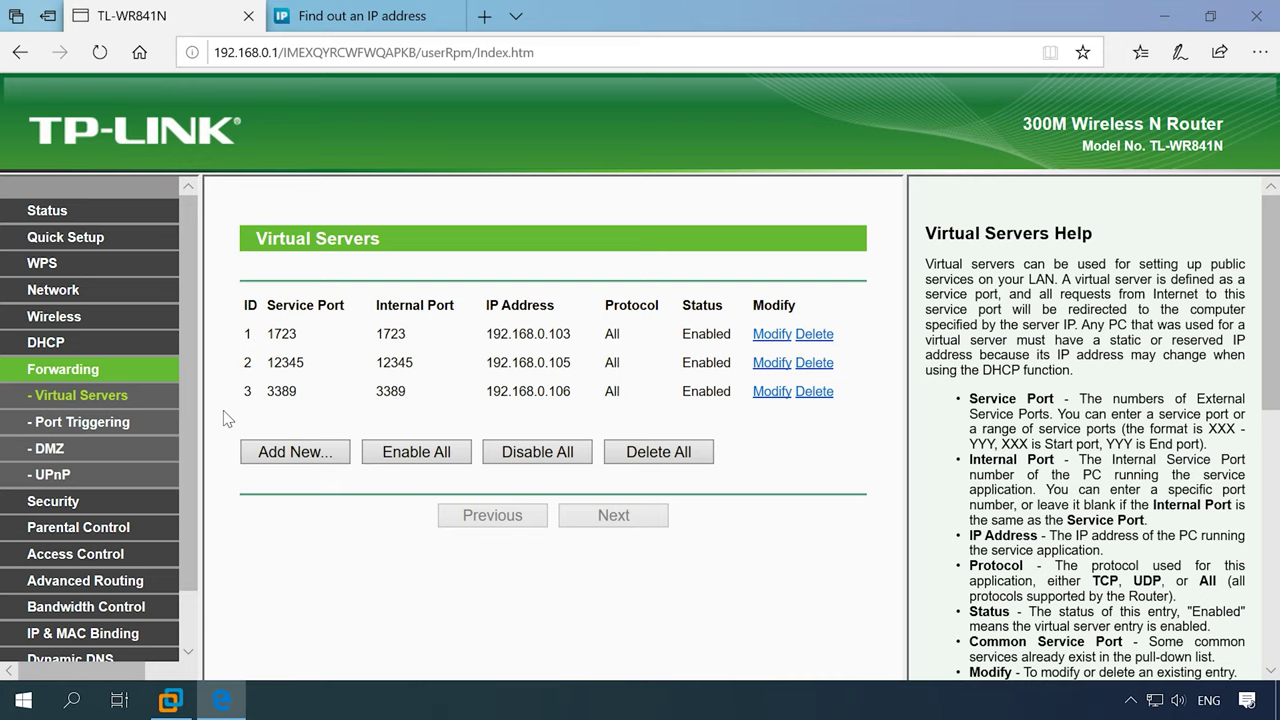